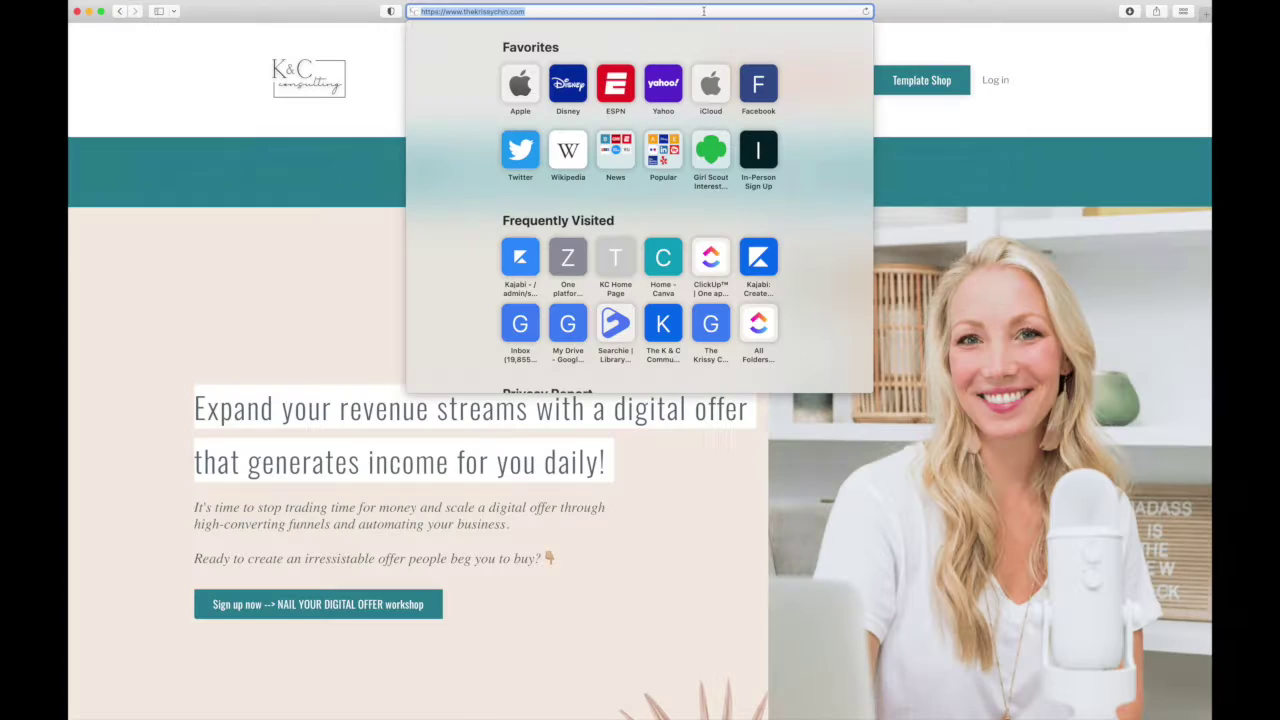
Step: Load analytics.google.com in Safari's address bar
type("analytics.google.com")
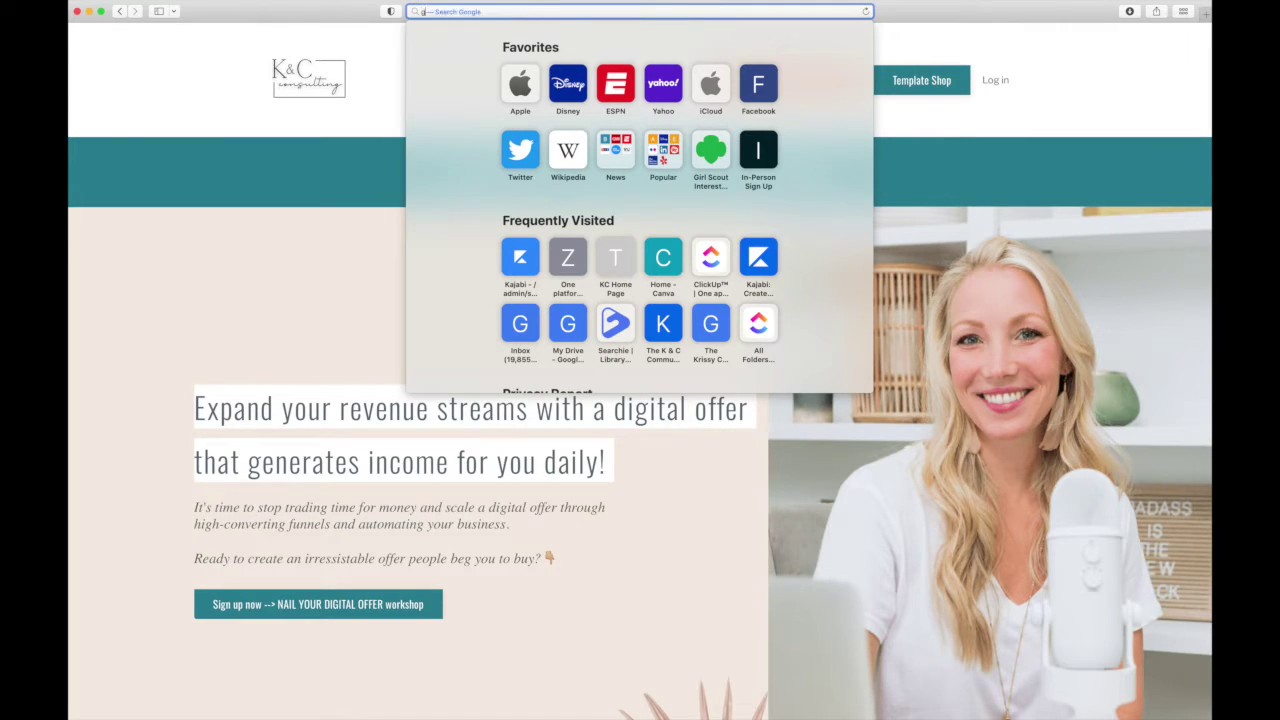
key("Return")
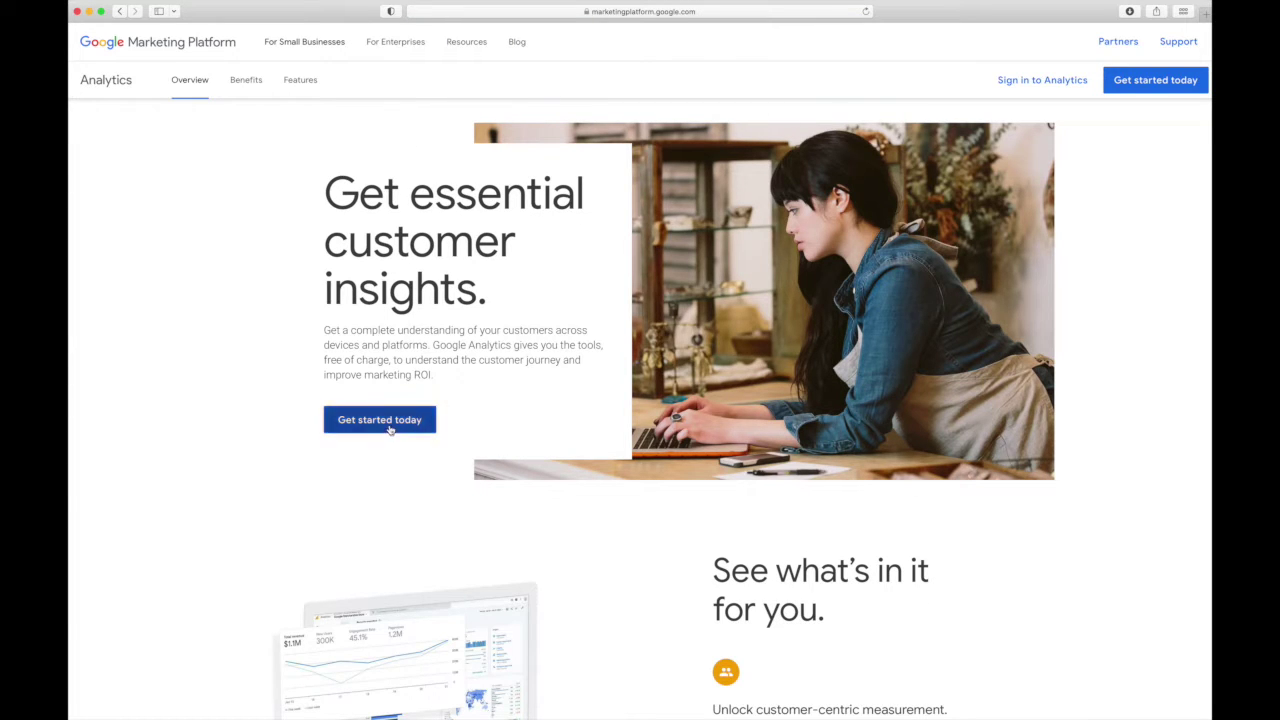
Step: Start a new Google Analytics account and enter the business name as the account name
left_click(390, 428)
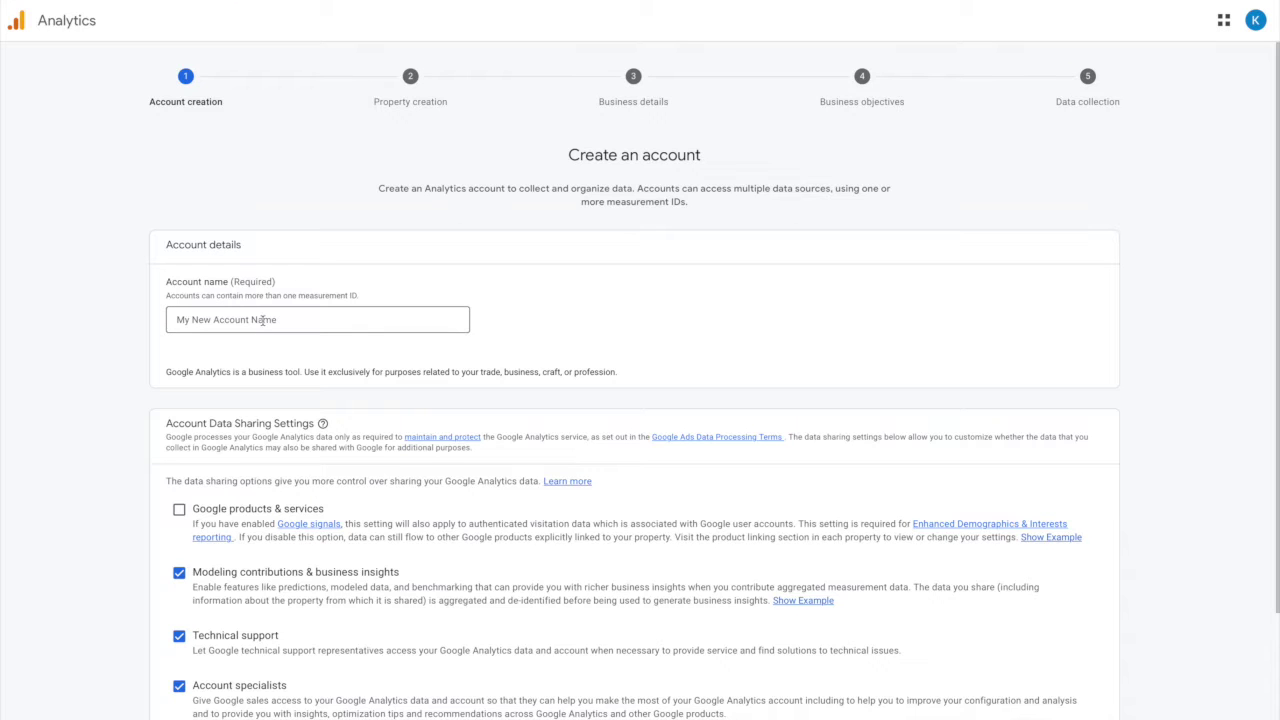
left_click(262, 320)
type("The")
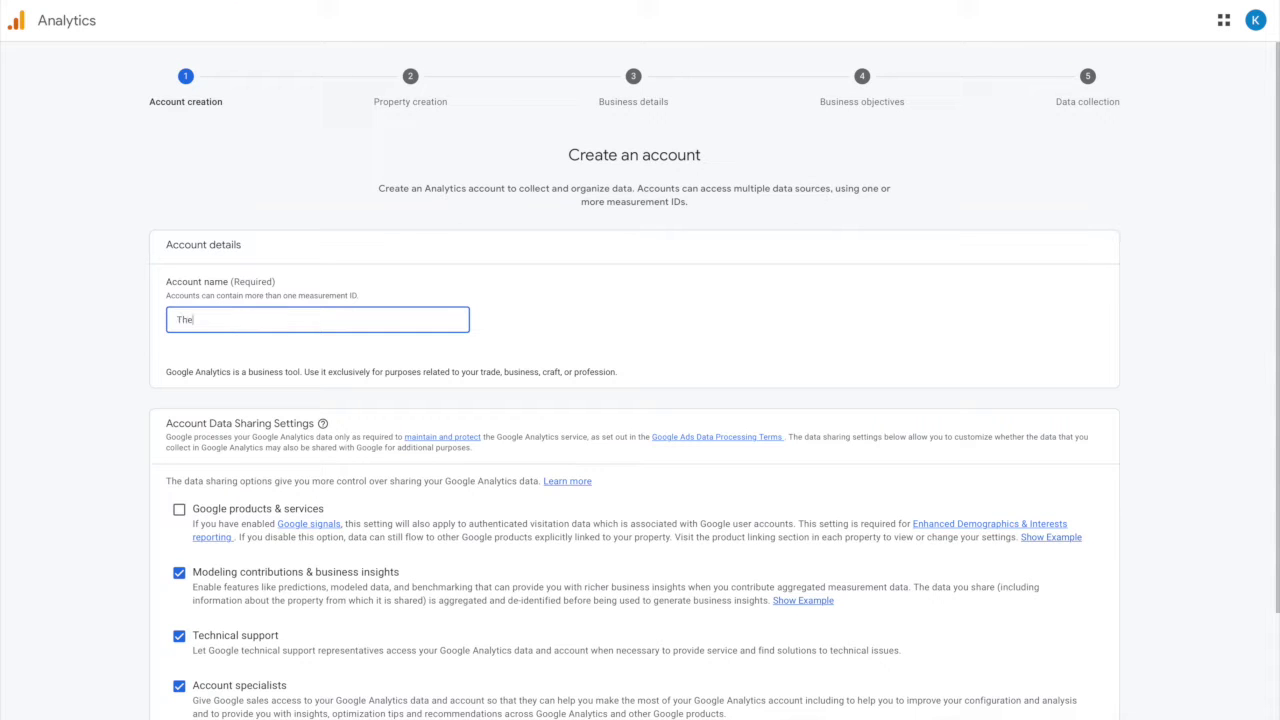
type(" Krissy Chin")
scroll(273, 353, "down", 2)
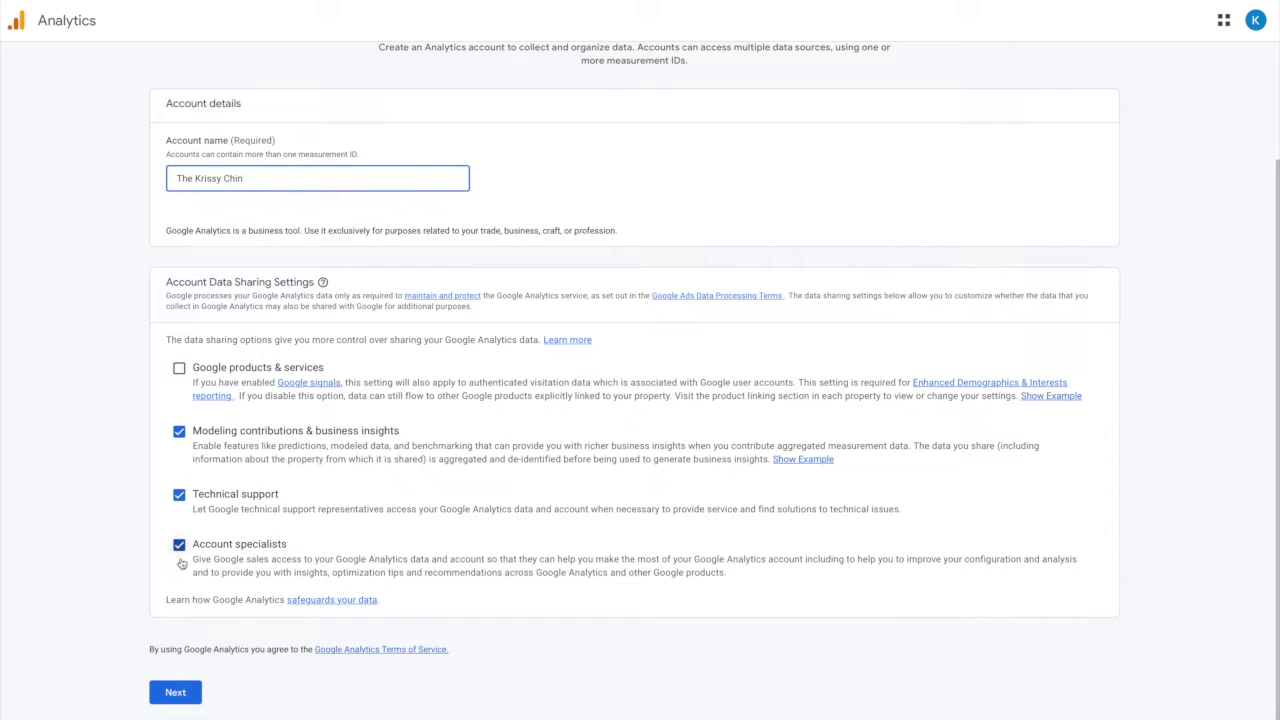
Step: Name the property after the business and set the reporting time zone to (GMT-04:00) New York Time
left_click(175, 692)
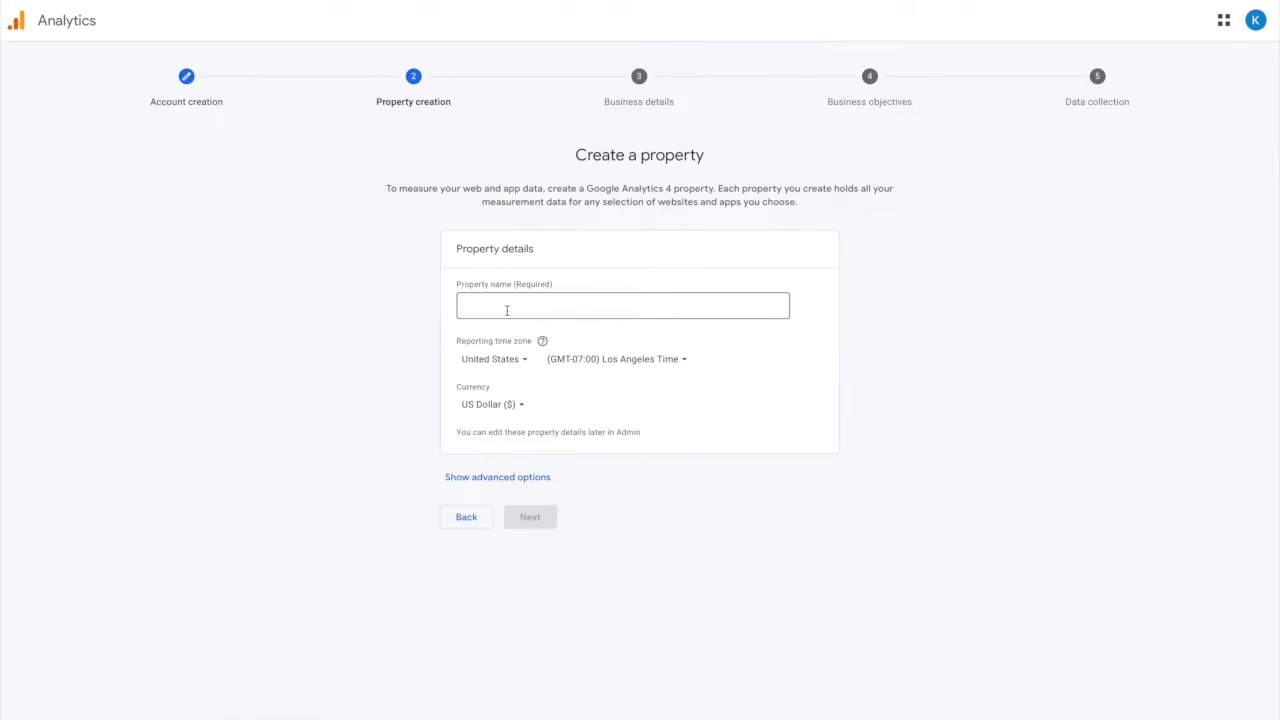
left_click(507, 310)
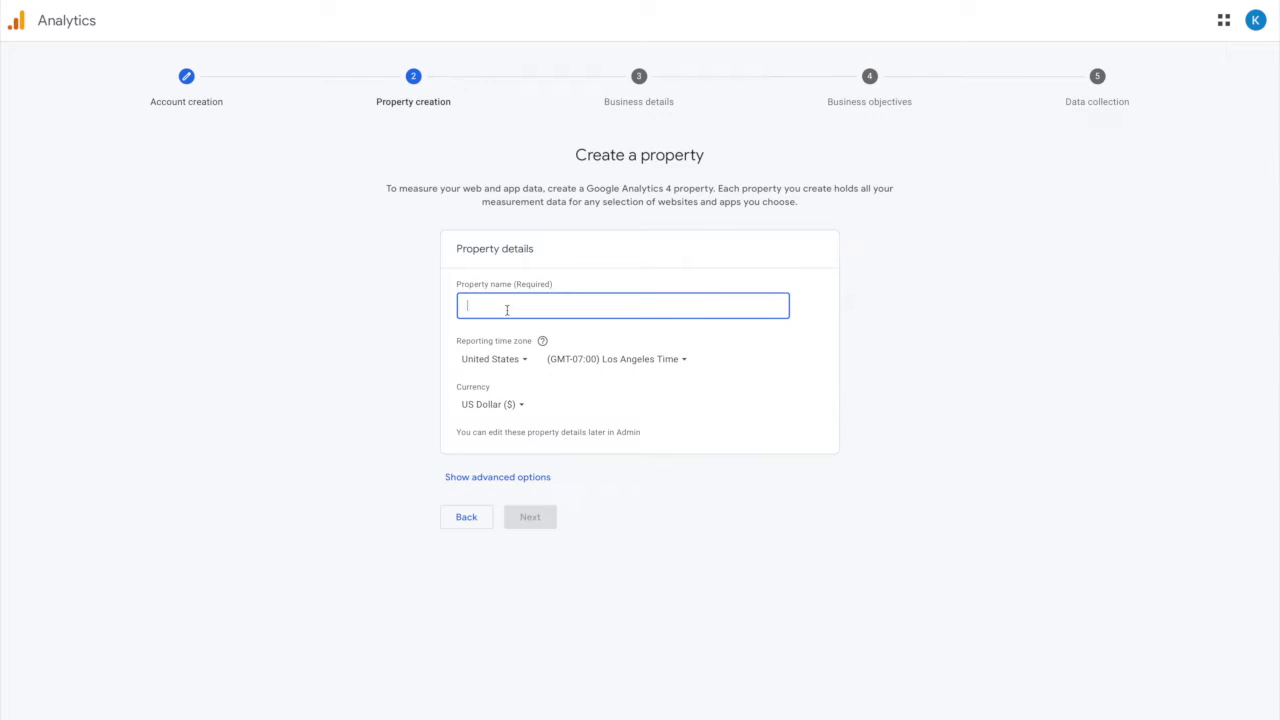
type("The Krissy Chin - Website")
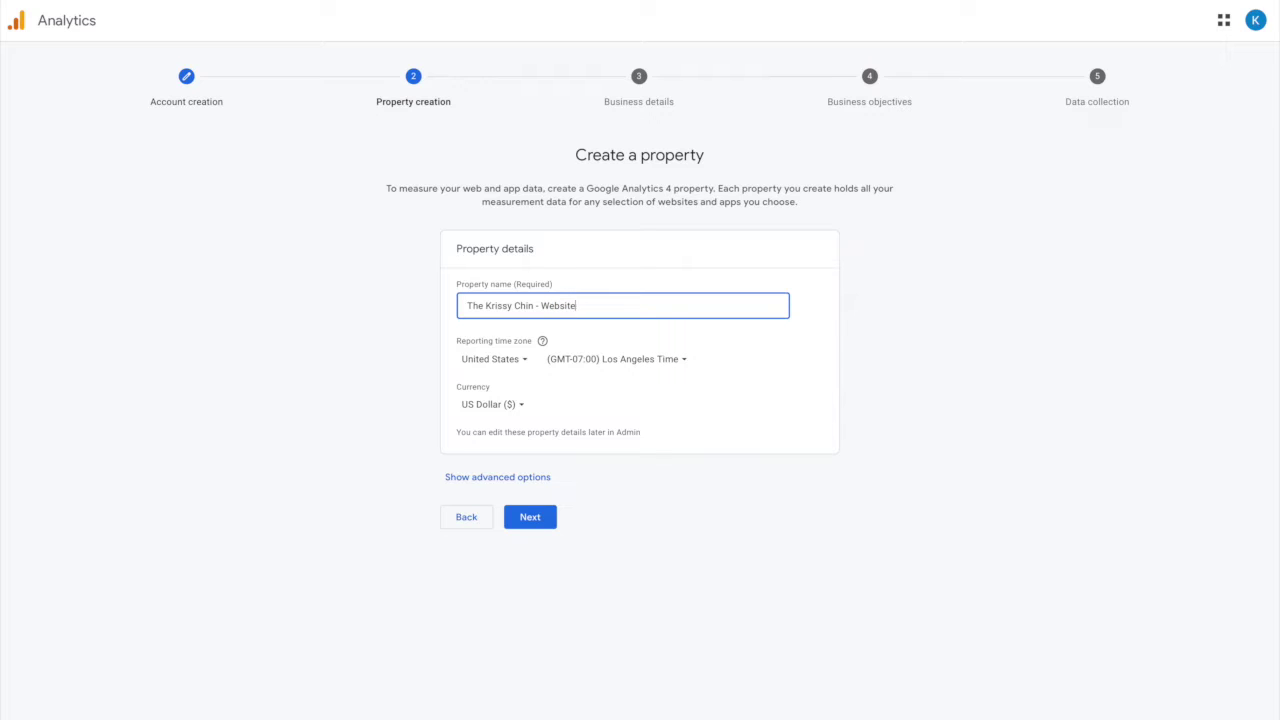
left_click(682, 361)
left_click(644, 568)
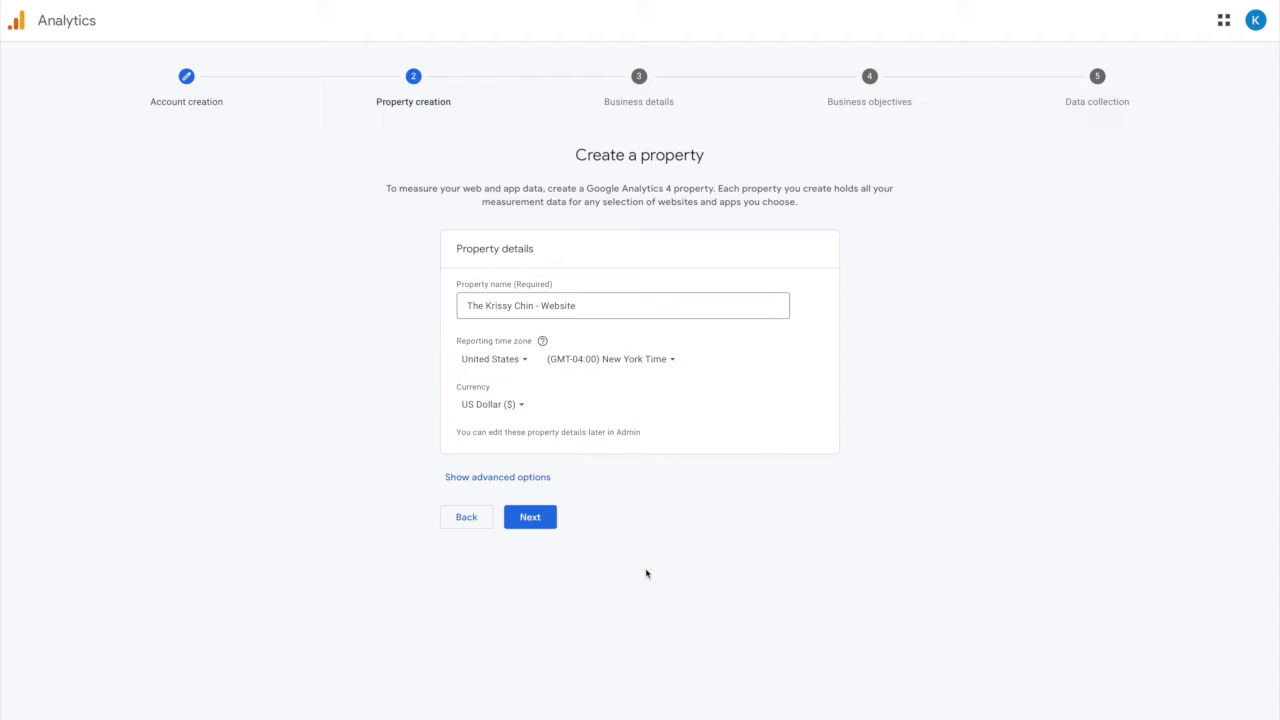
left_click(543, 525)
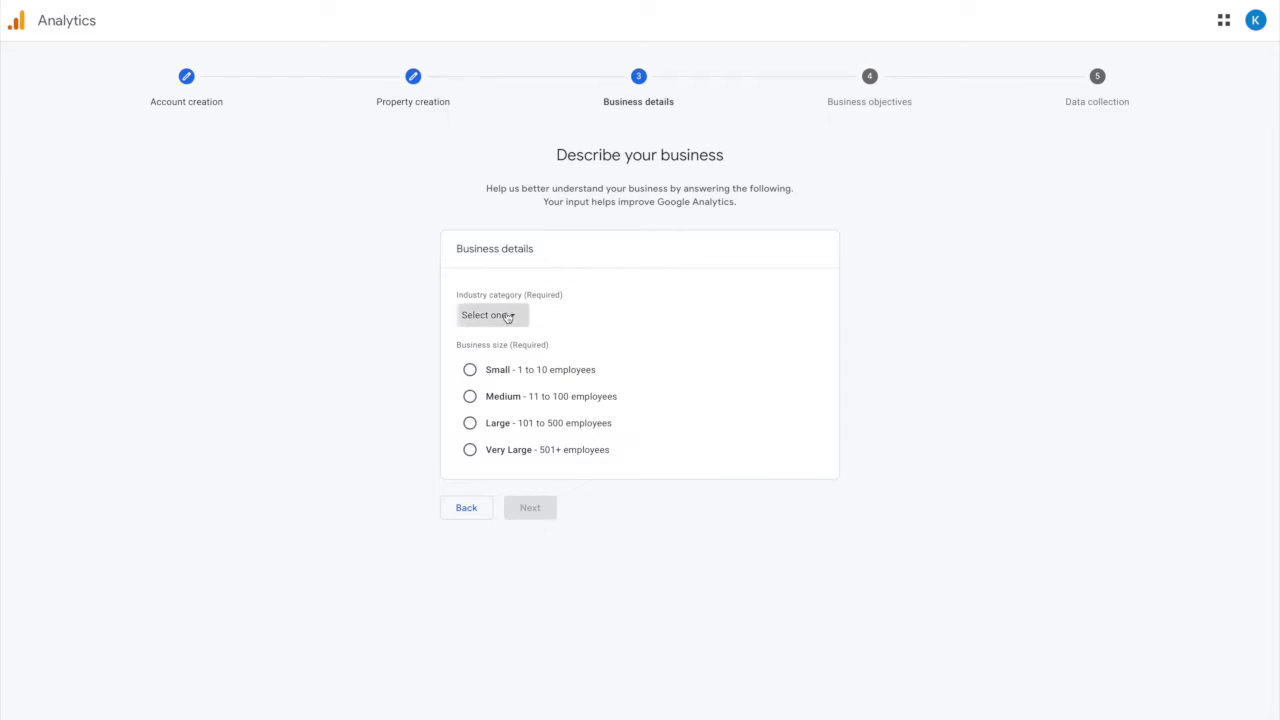
Step: Set industry to Business & Industrial and business size to Small (1 to 10 employees)
left_click(488, 315)
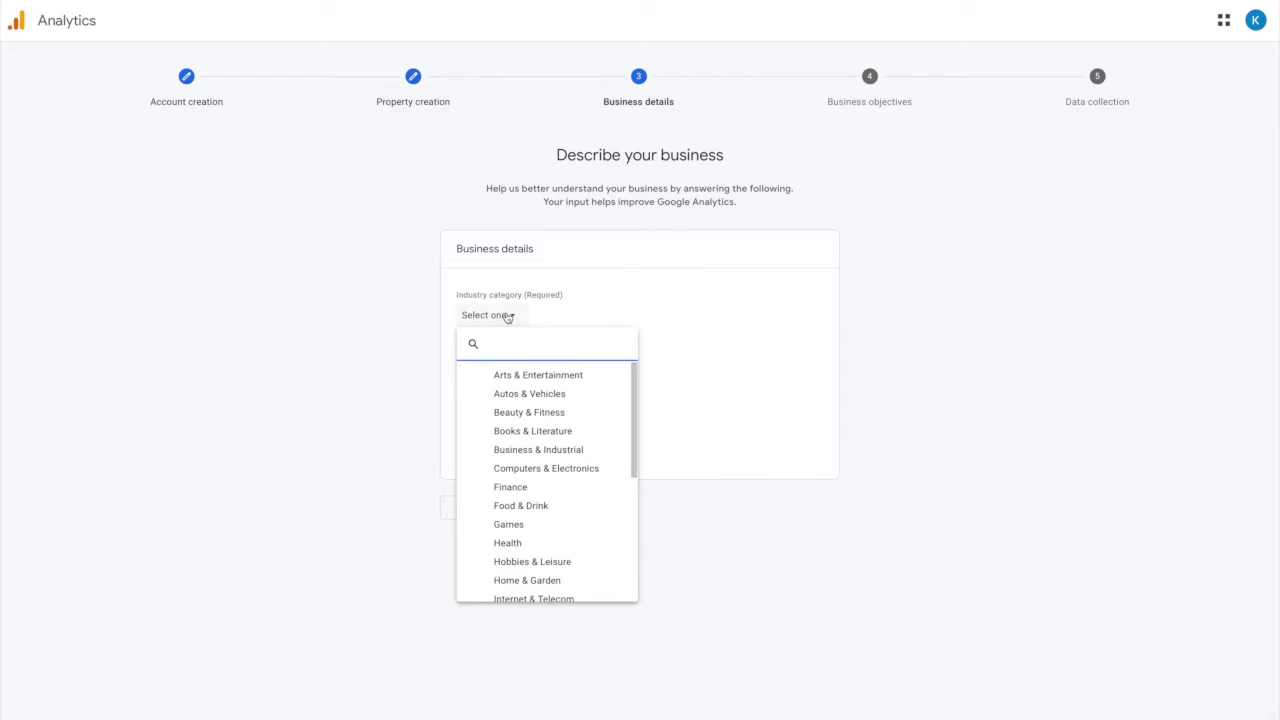
left_click(571, 450)
left_click(470, 371)
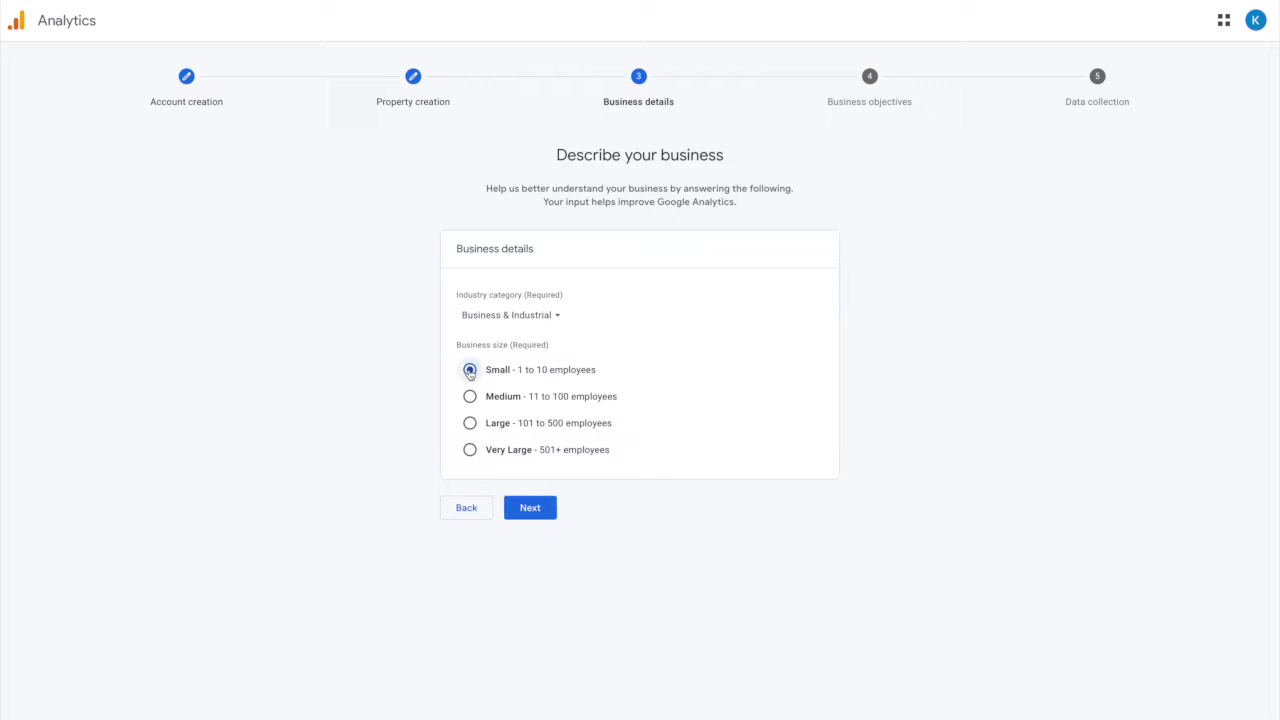
left_click(532, 510)
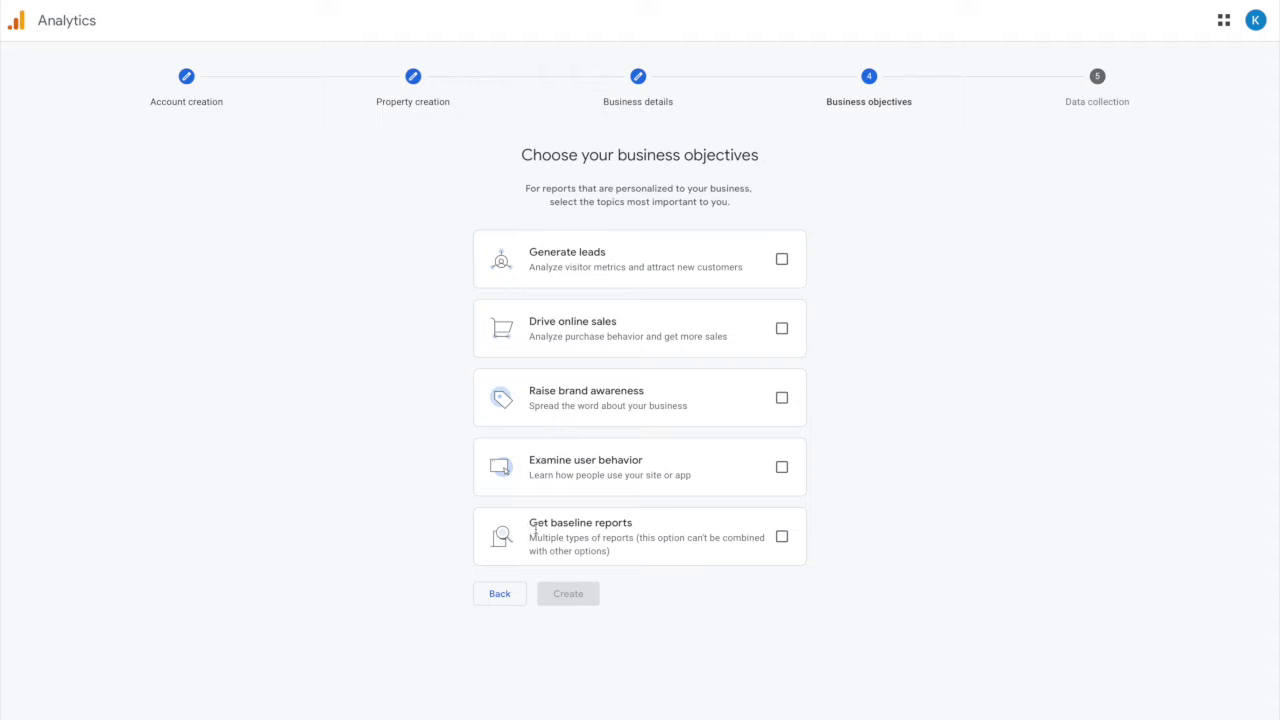
Step: Tick Generate leads, Drive online sales, Raise brand awareness and Examine user behavior, leaving baseline reports unticked
left_click(782, 539)
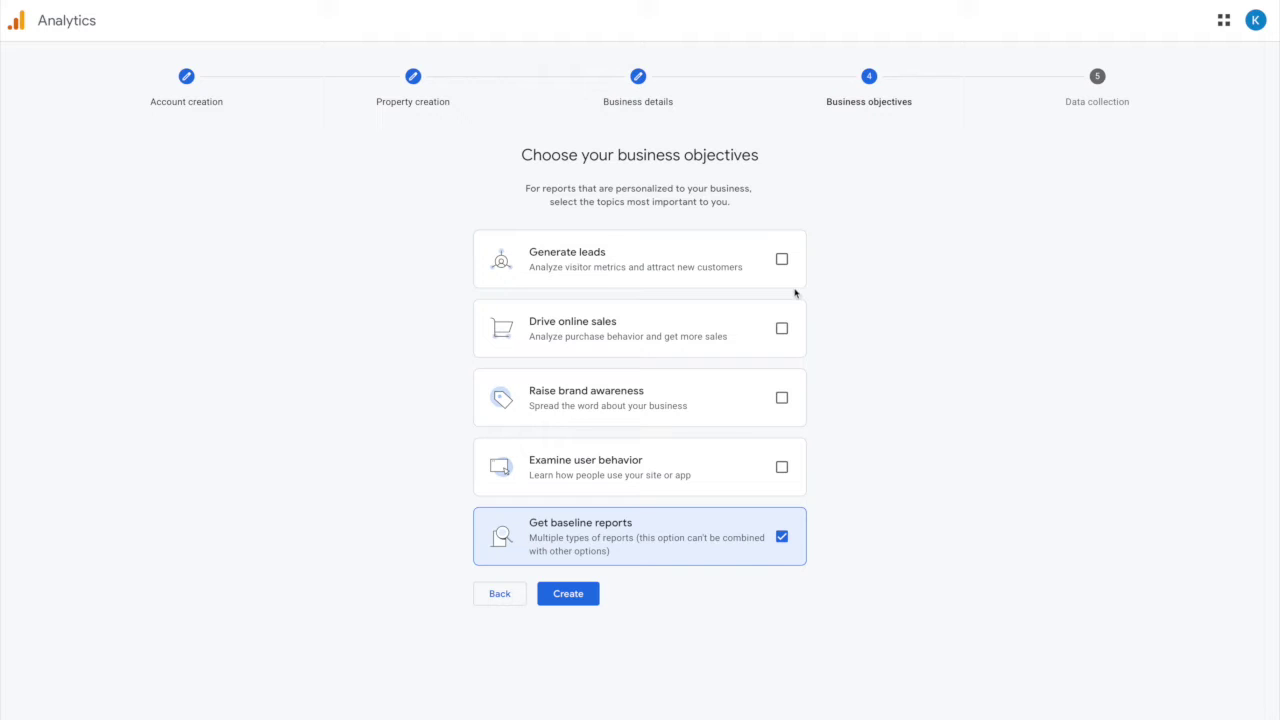
left_click(782, 260)
left_click(782, 328)
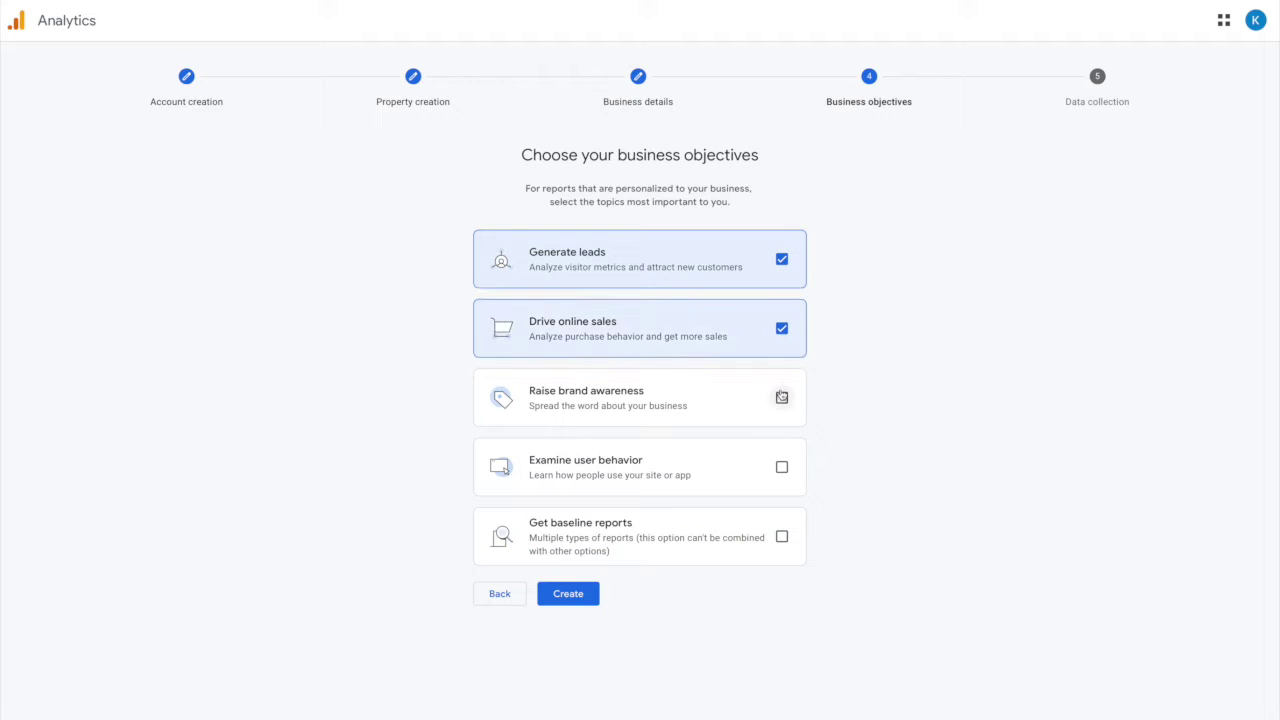
left_click(782, 397)
left_click(782, 468)
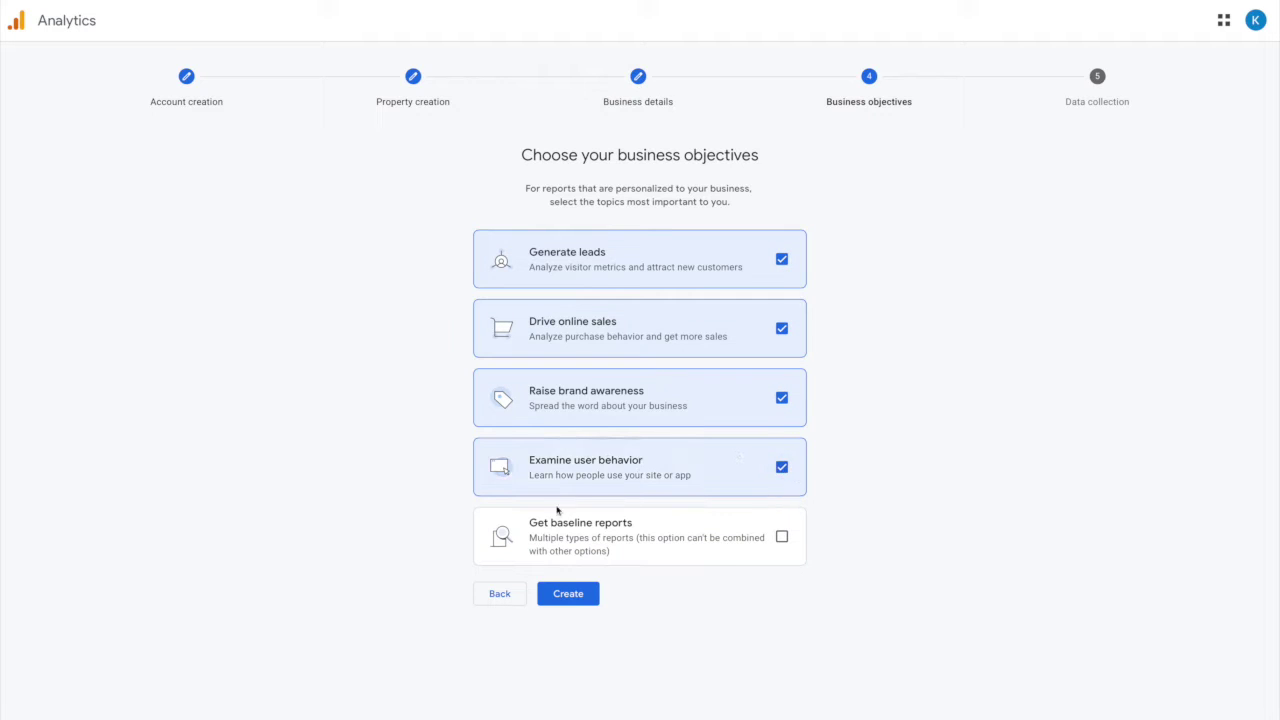
left_click(782, 537)
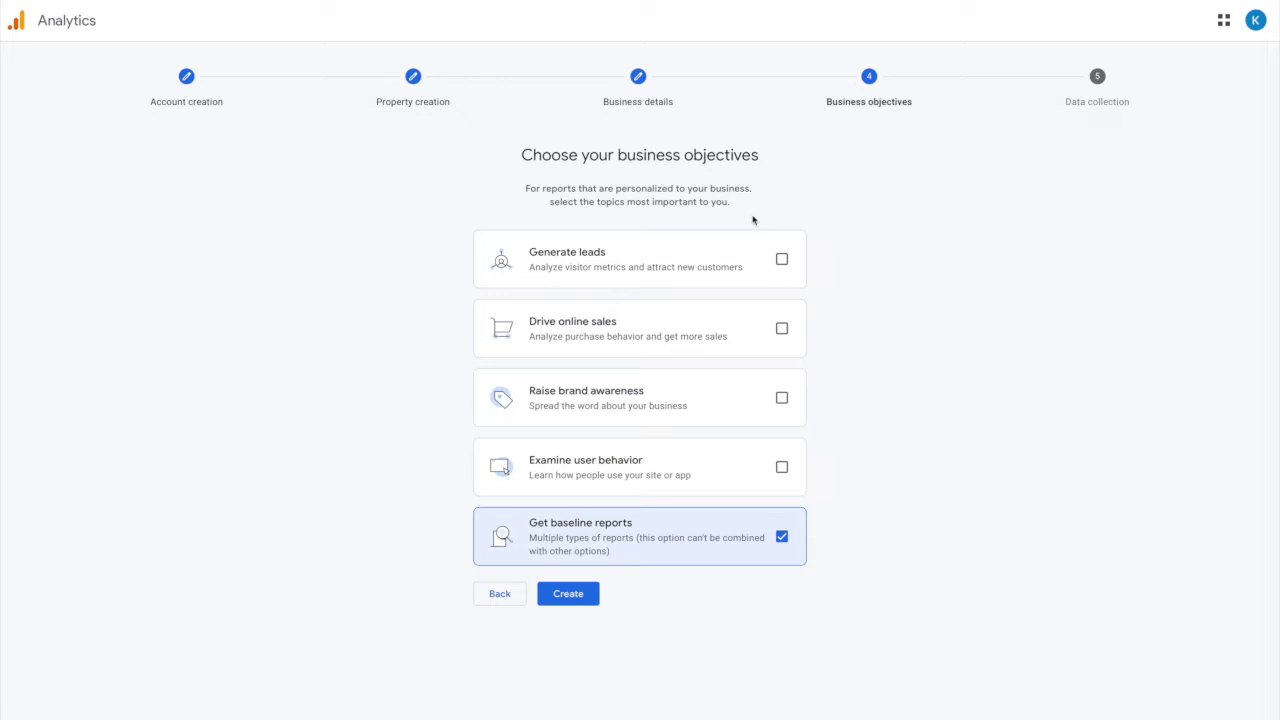
left_click(782, 537)
left_click(781, 259)
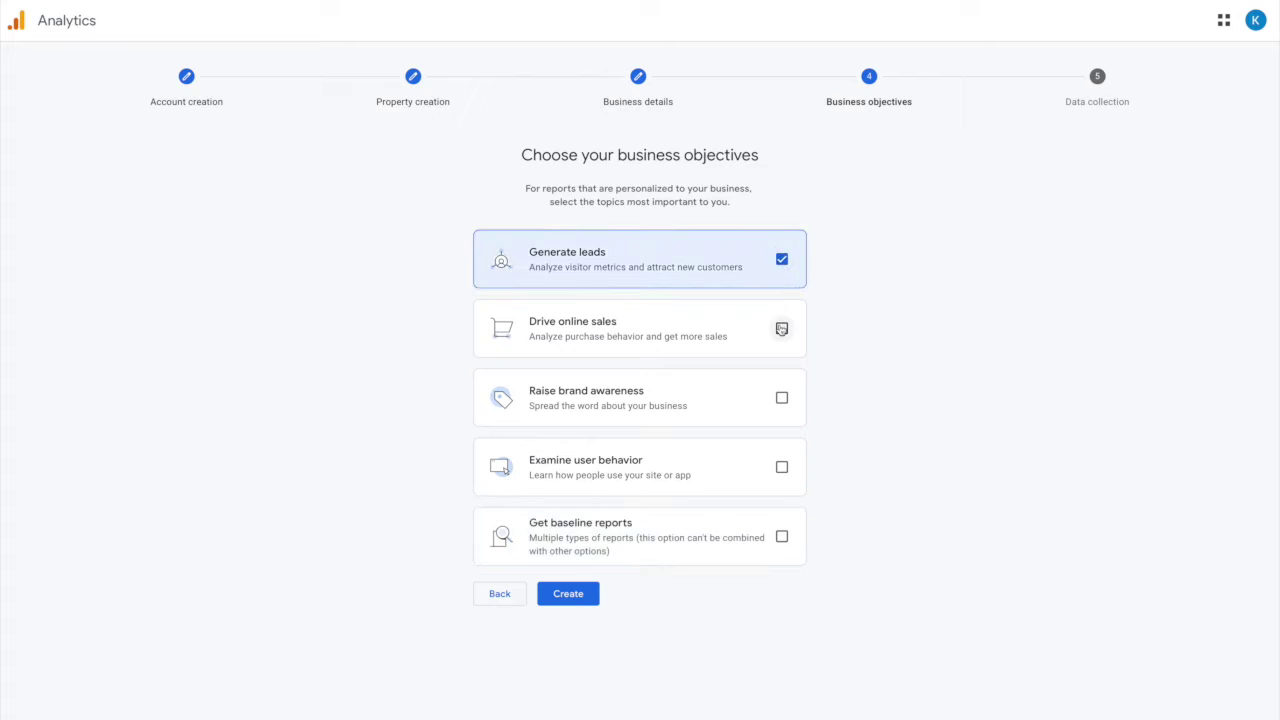
left_click(782, 328)
left_click(782, 398)
left_click(782, 467)
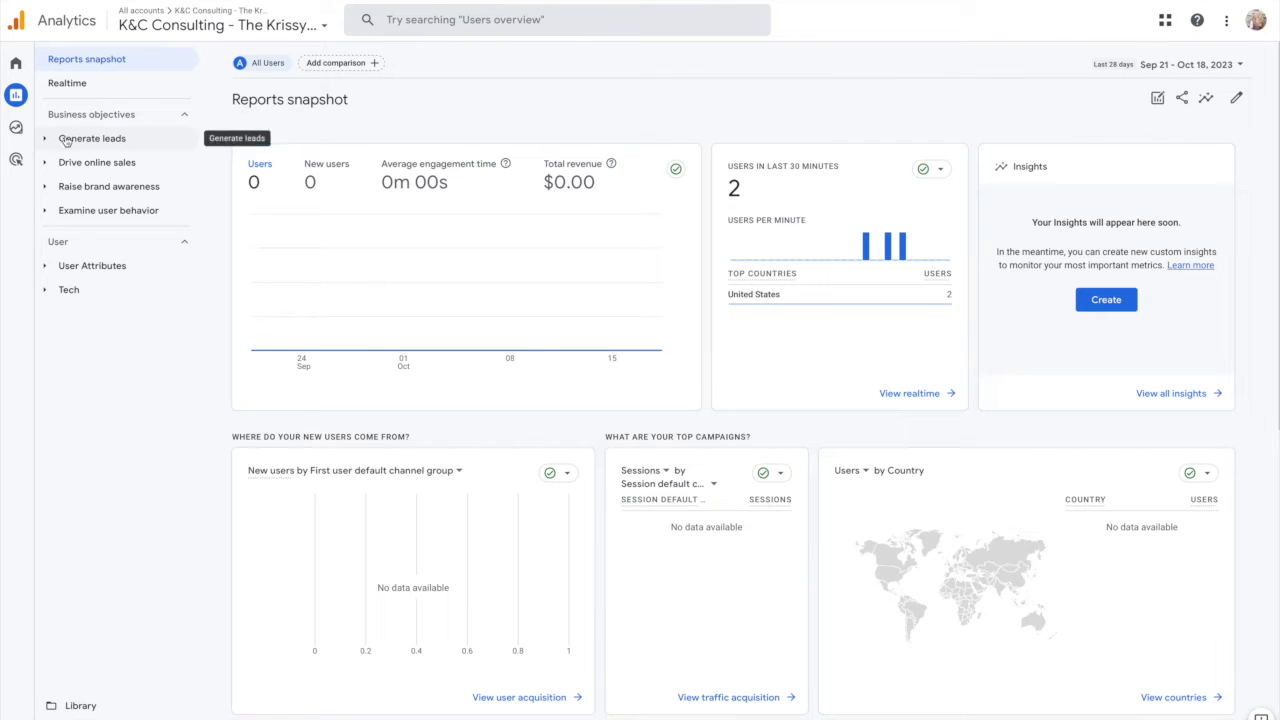
Step: Expand the report groups for Generate leads, Drive online sales, Raise brand awareness and Examine user behavior
left_click(64, 140)
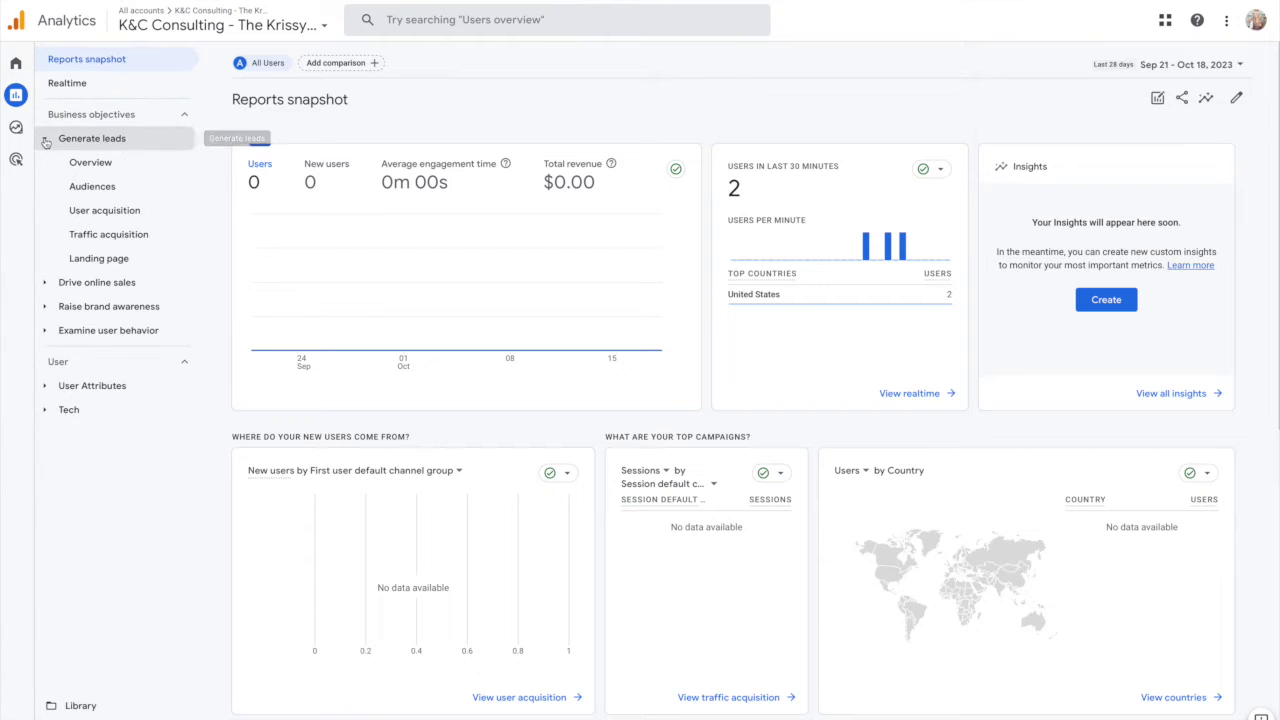
left_click(44, 286)
left_click(45, 402)
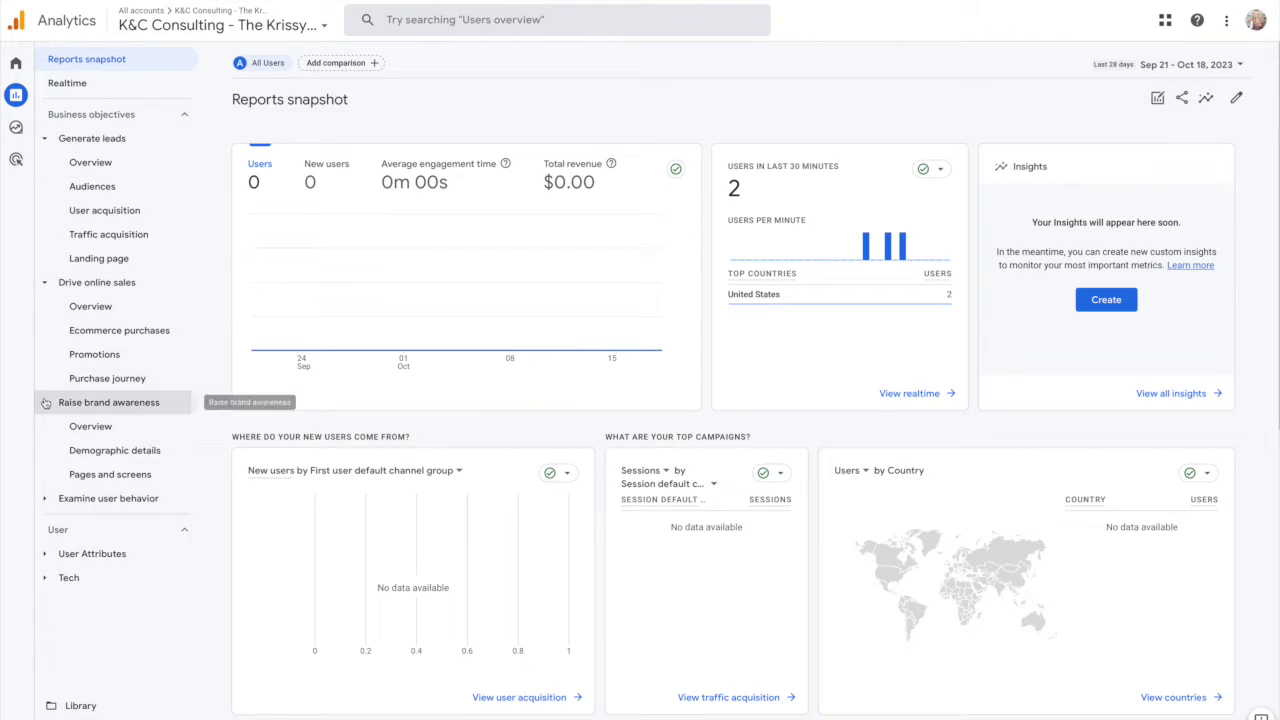
left_click(48, 503)
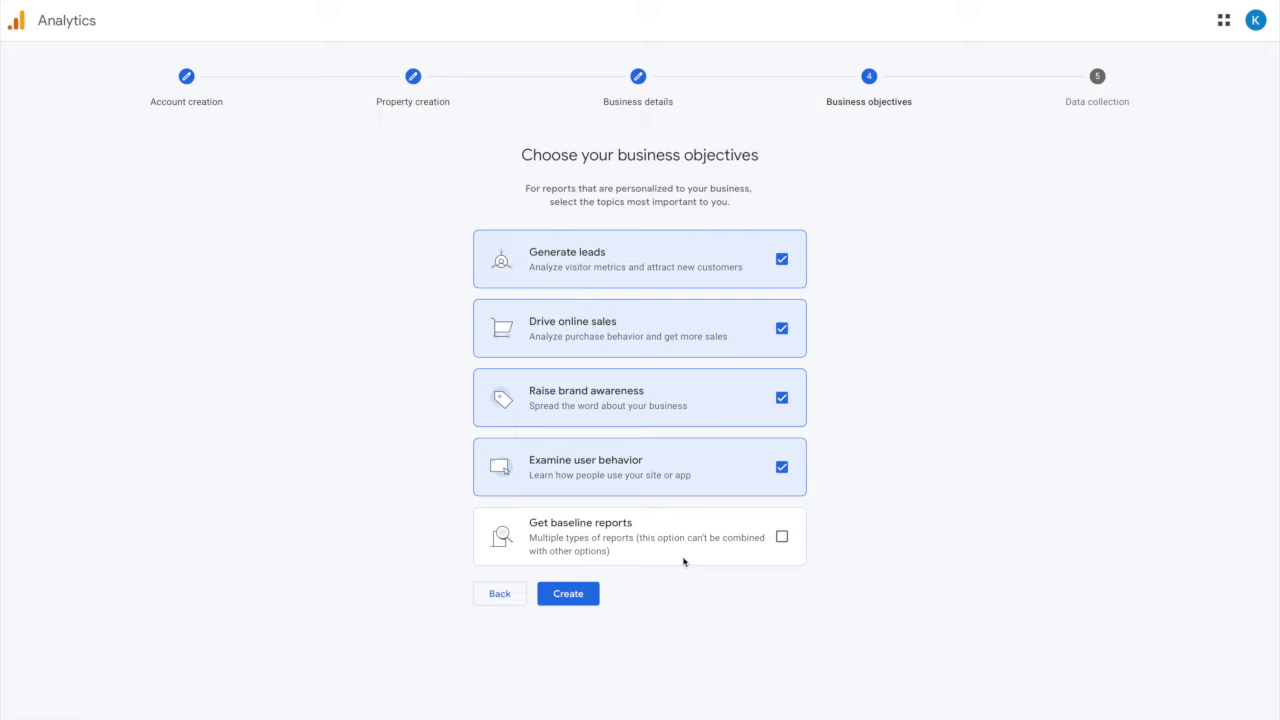
Step: Create the account, accepting both the Data Processing Terms and the Terms of Service
left_click(575, 600)
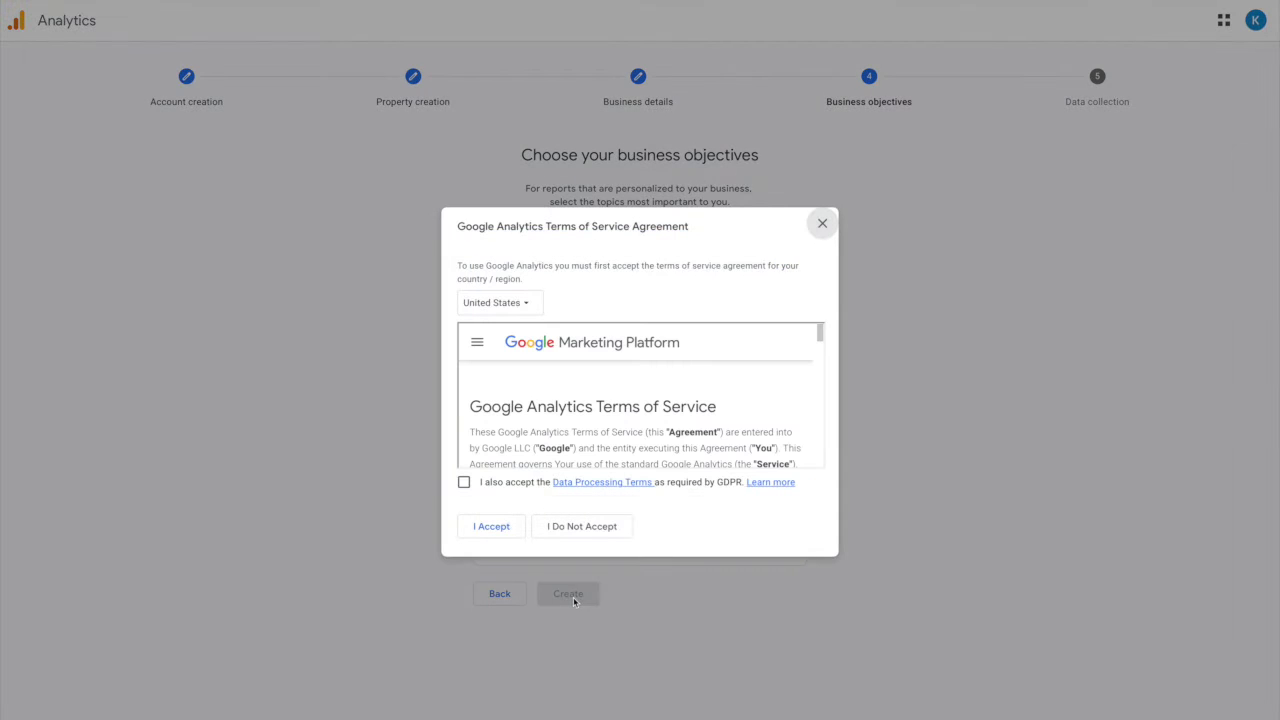
scroll(480, 450, "down", 15)
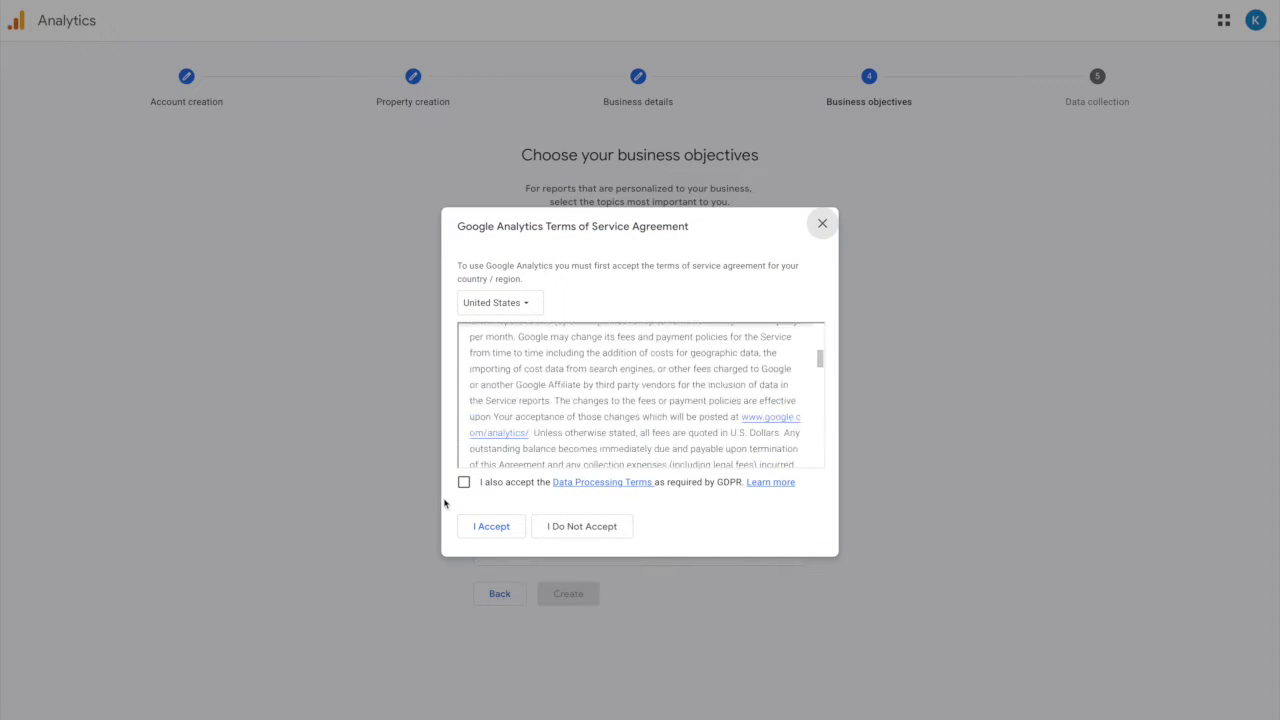
left_click(463, 484)
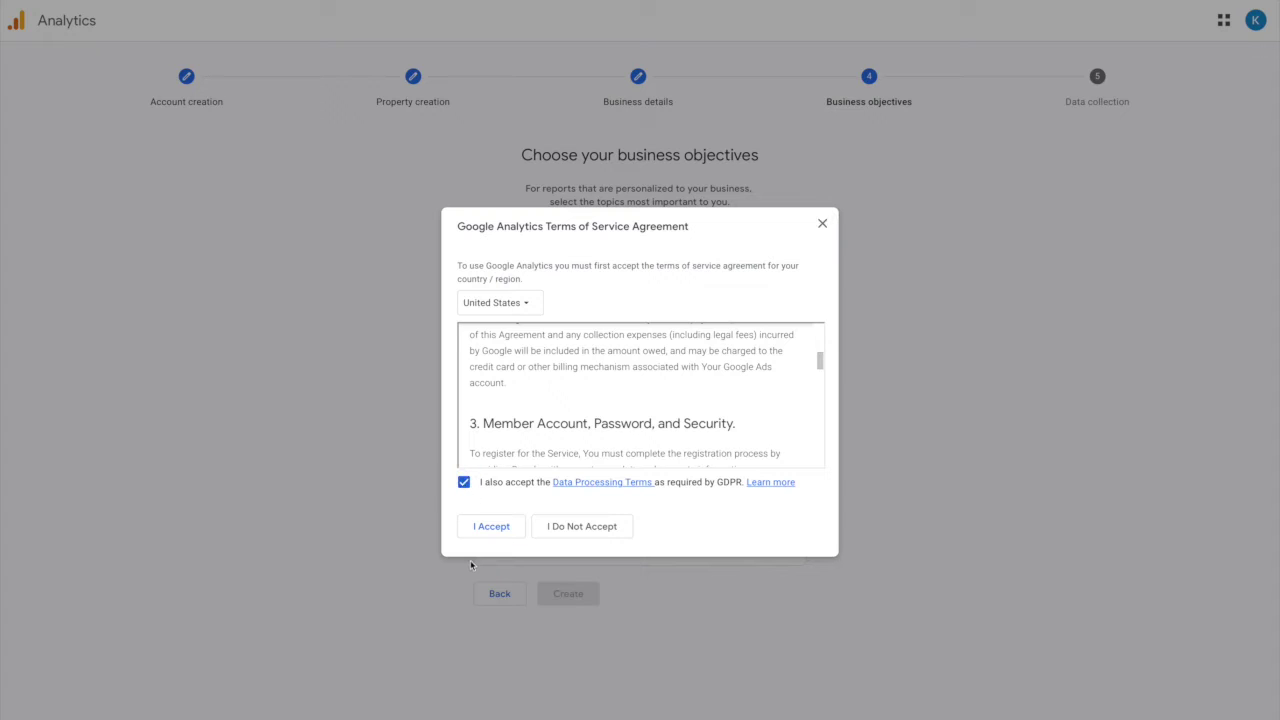
left_click(505, 529)
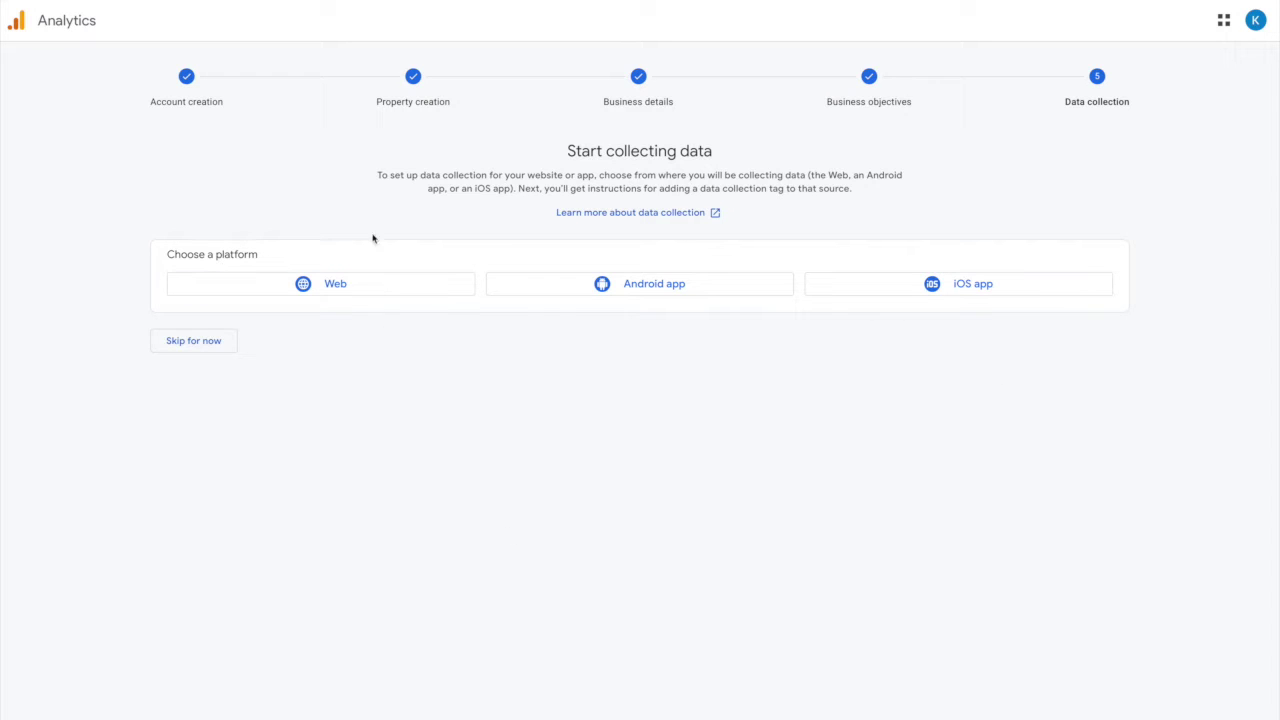
Step: Create a Web stream with the business's website URL and a stream name, reviewing all enhanced measurement events
left_click(331, 287)
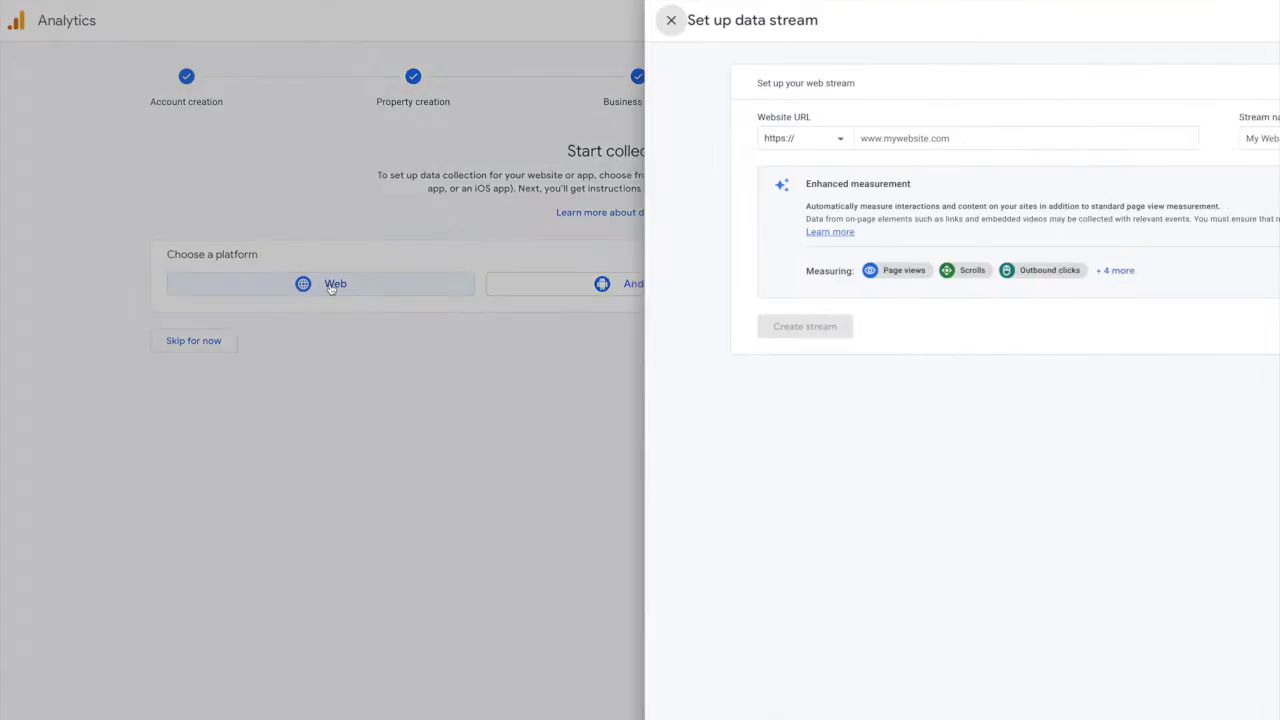
left_click(489, 140)
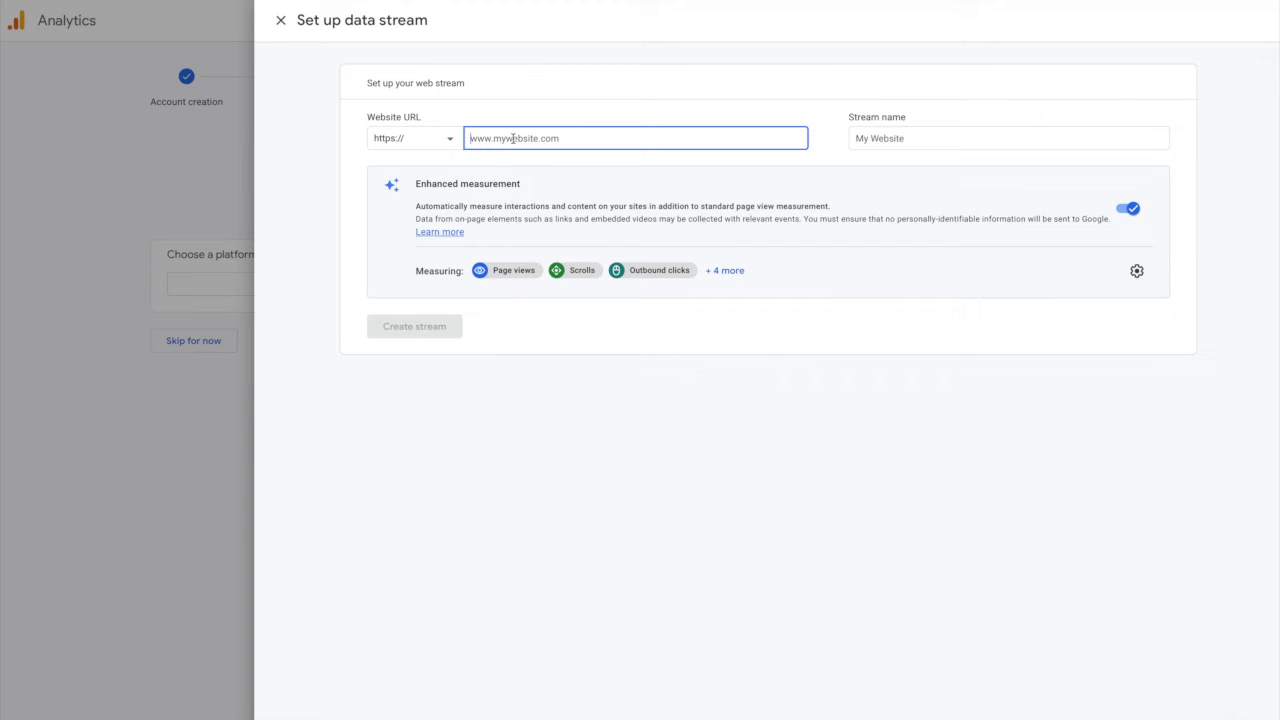
type("www.thekrissychin.com")
left_click(904, 138)
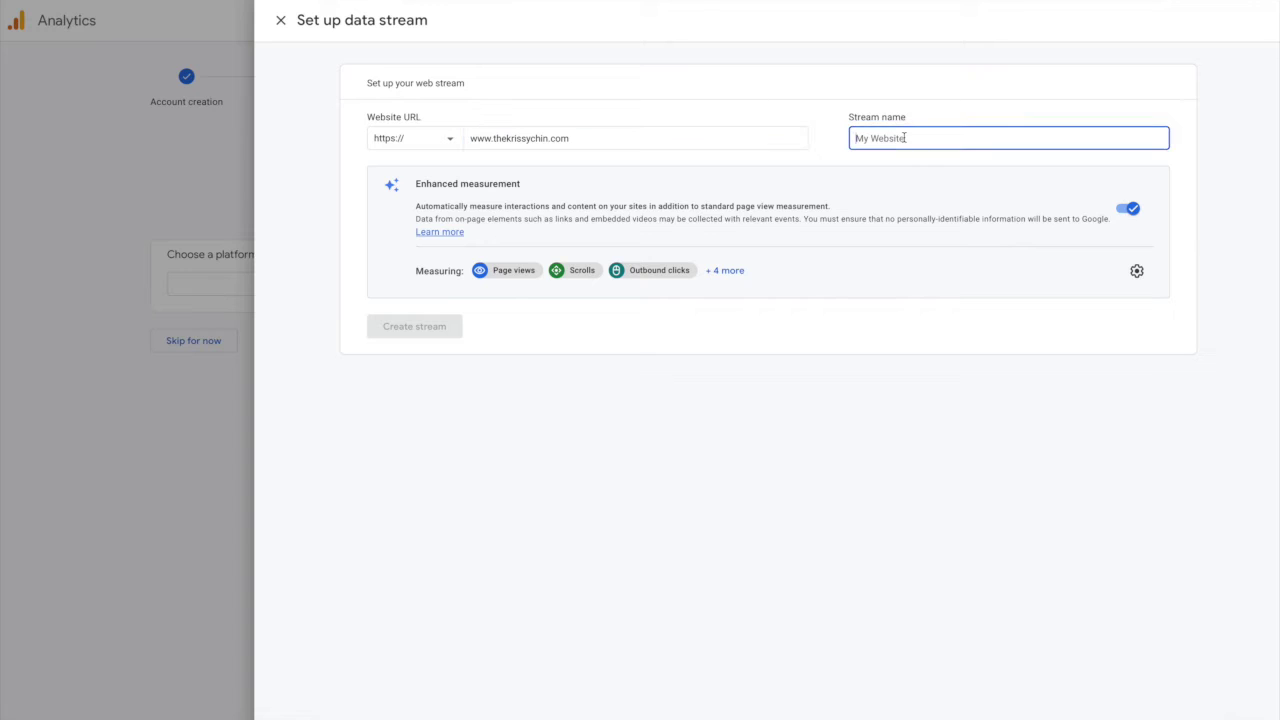
type("Krissy Chin website")
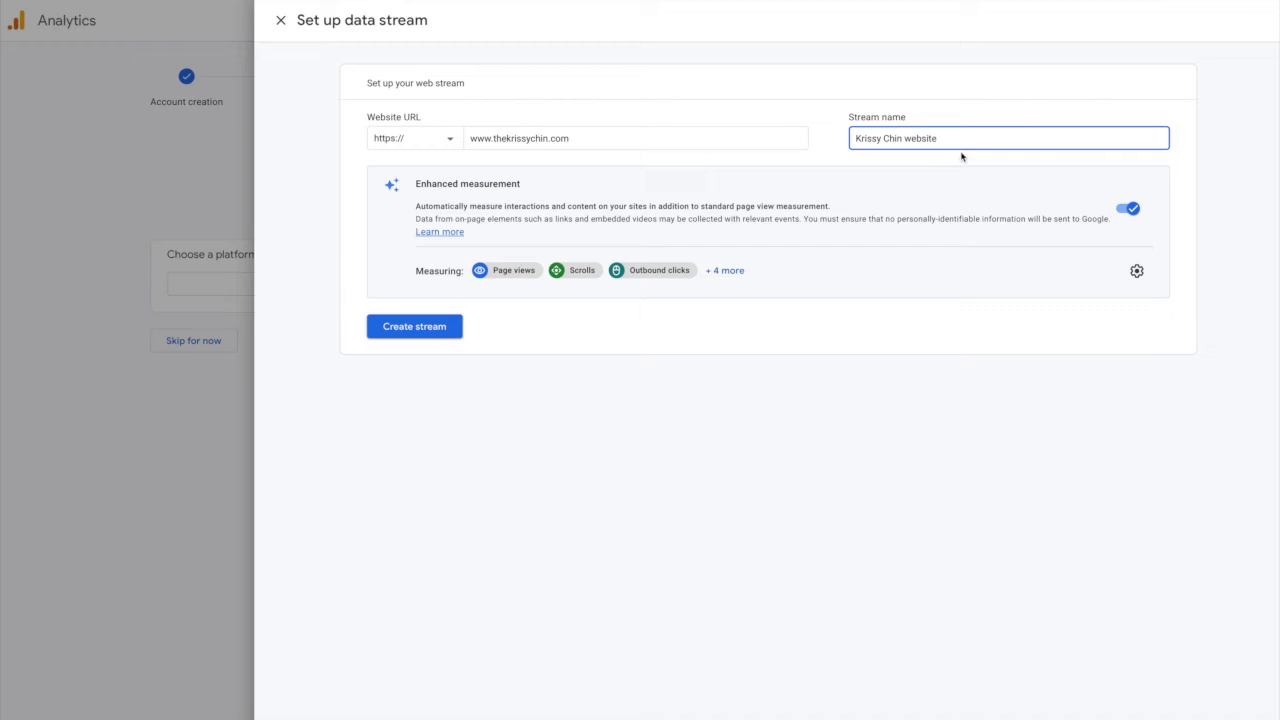
left_click(740, 271)
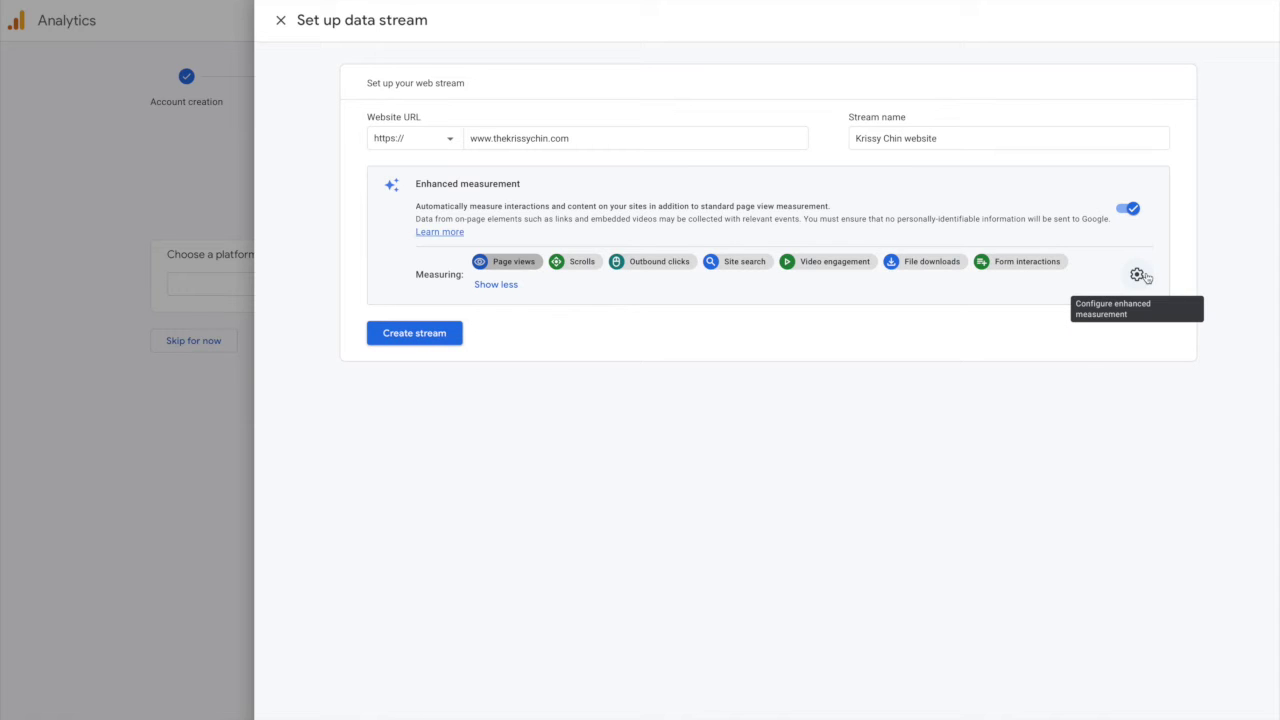
left_click(452, 334)
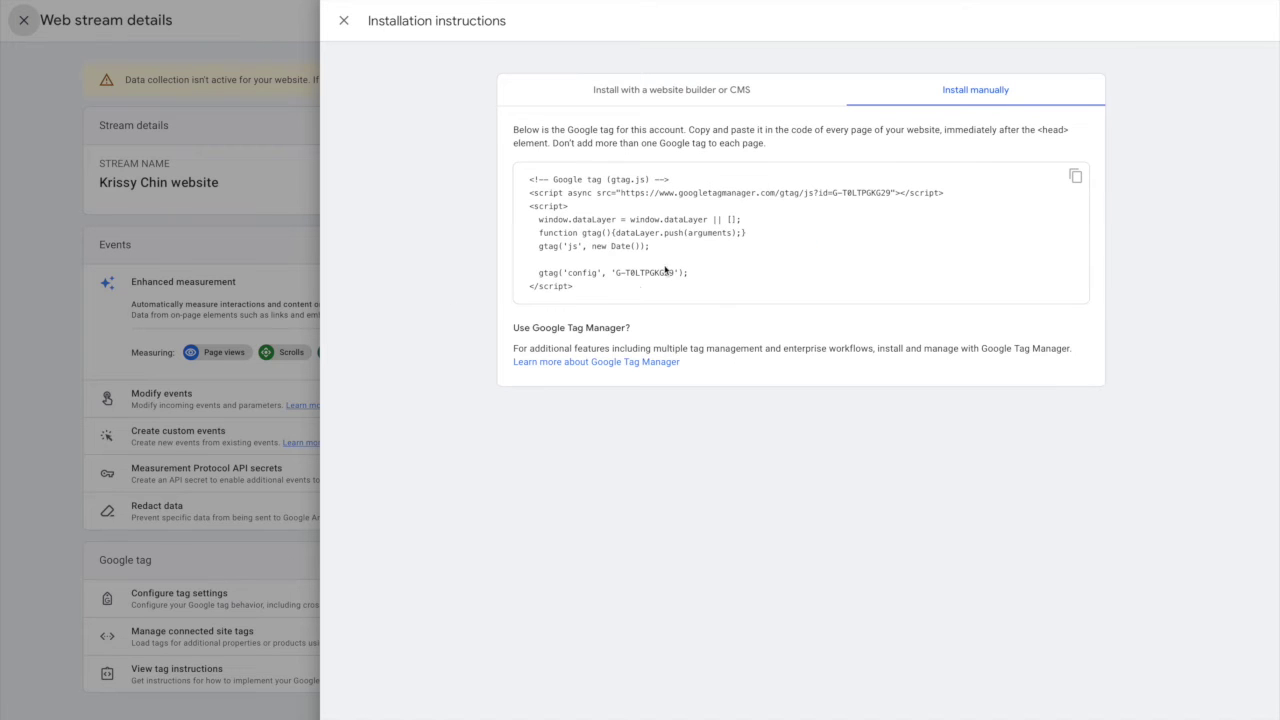
Step: Copy the manual-install gtag.js code and close the installation instructions
left_click(1076, 177)
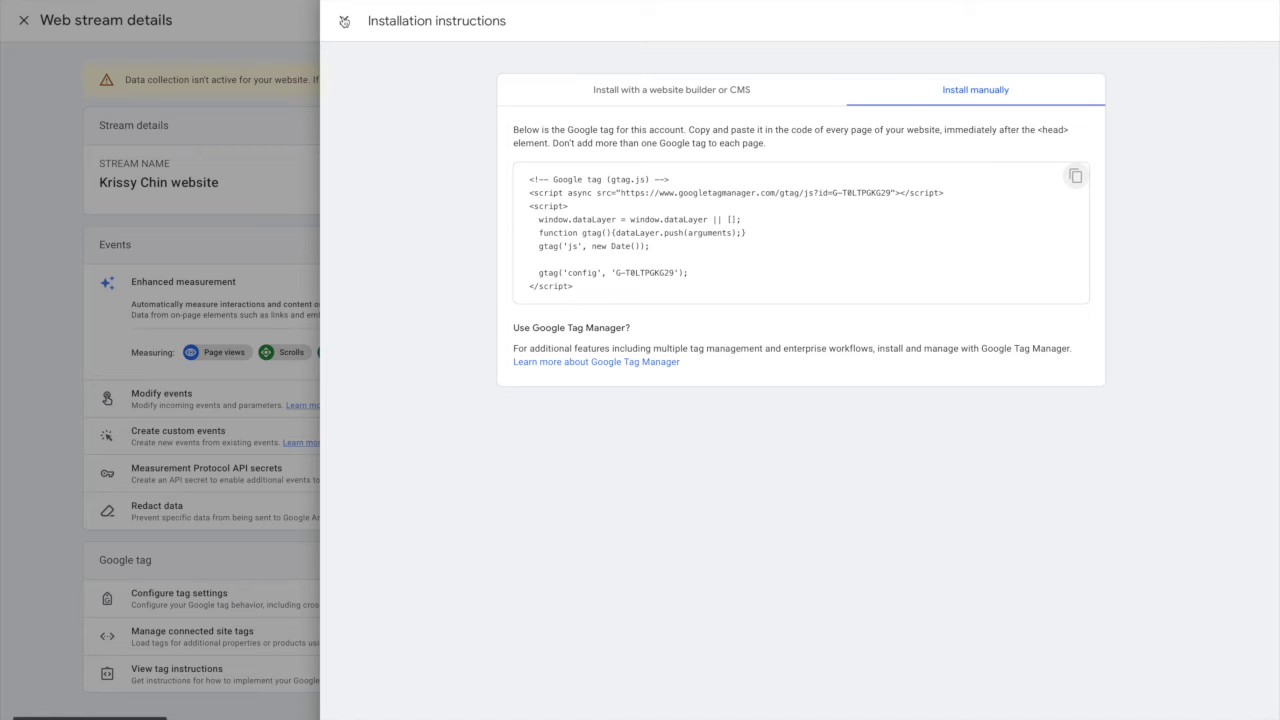
left_click(344, 22)
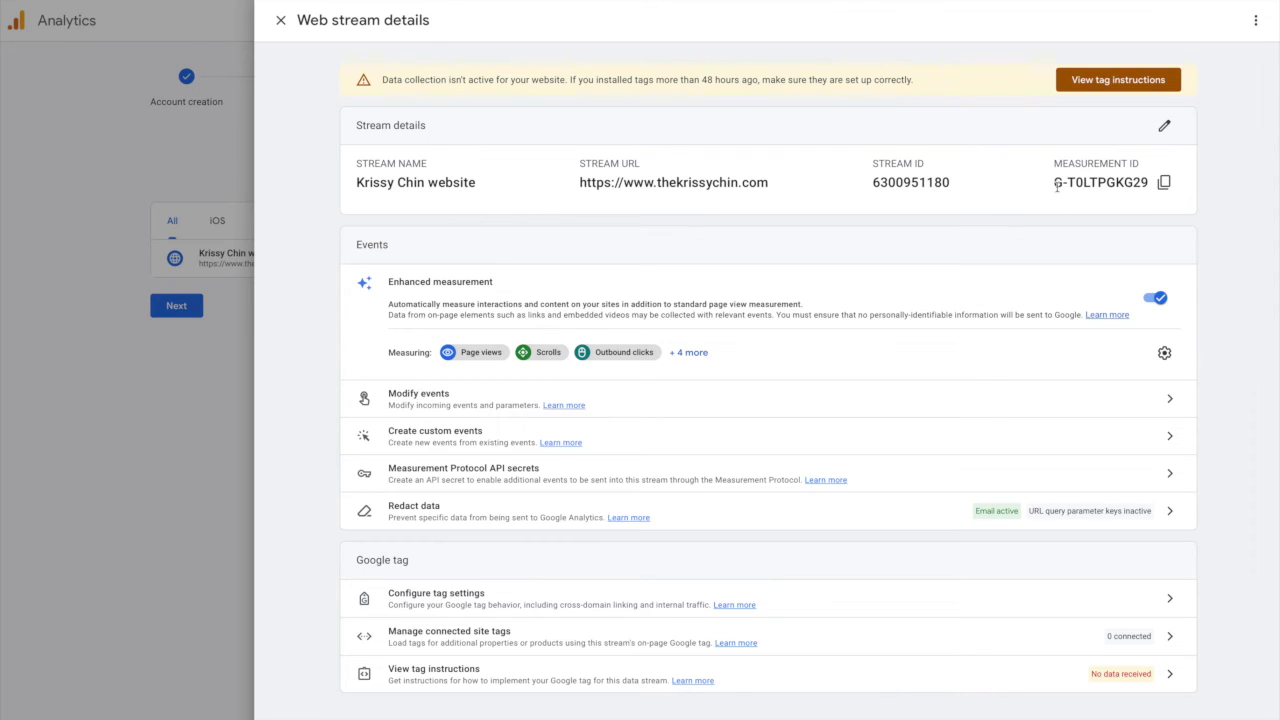
Step: Copy the web stream's Measurement ID from its details
left_click(1165, 185)
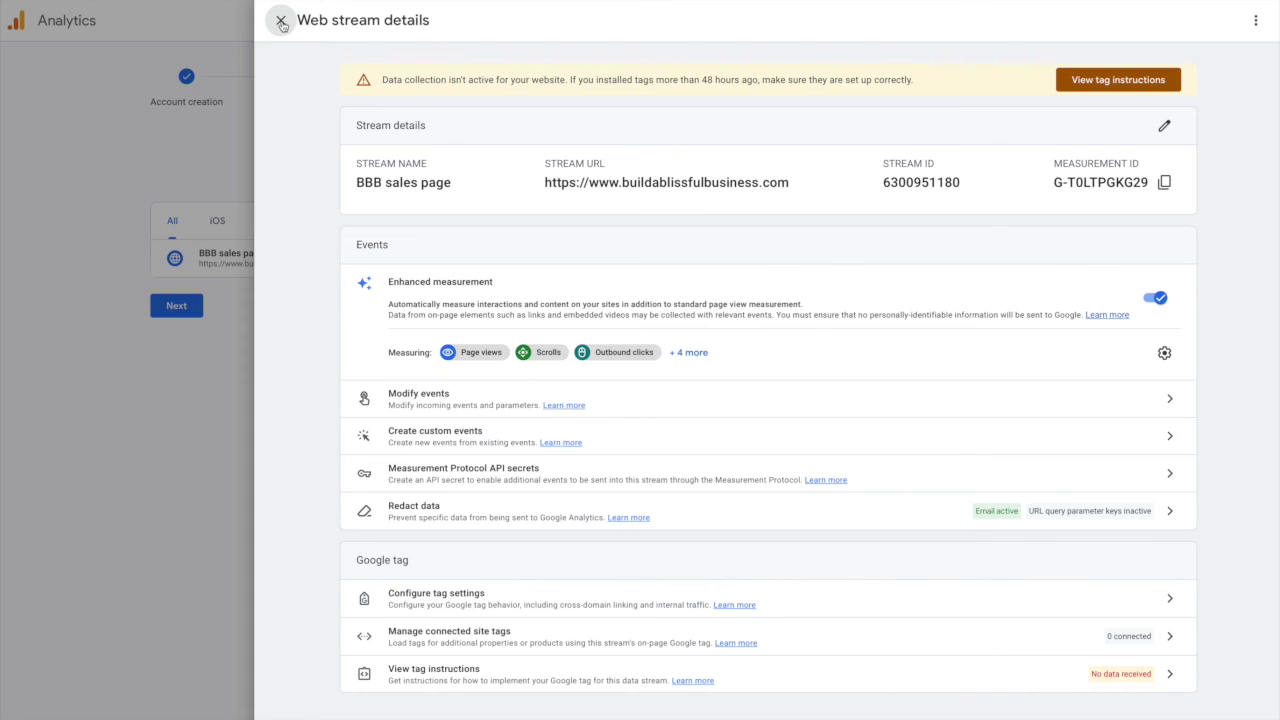
Step: Close the BBB sales page stream details, then start and abandon a second web stream setup
left_click(281, 22)
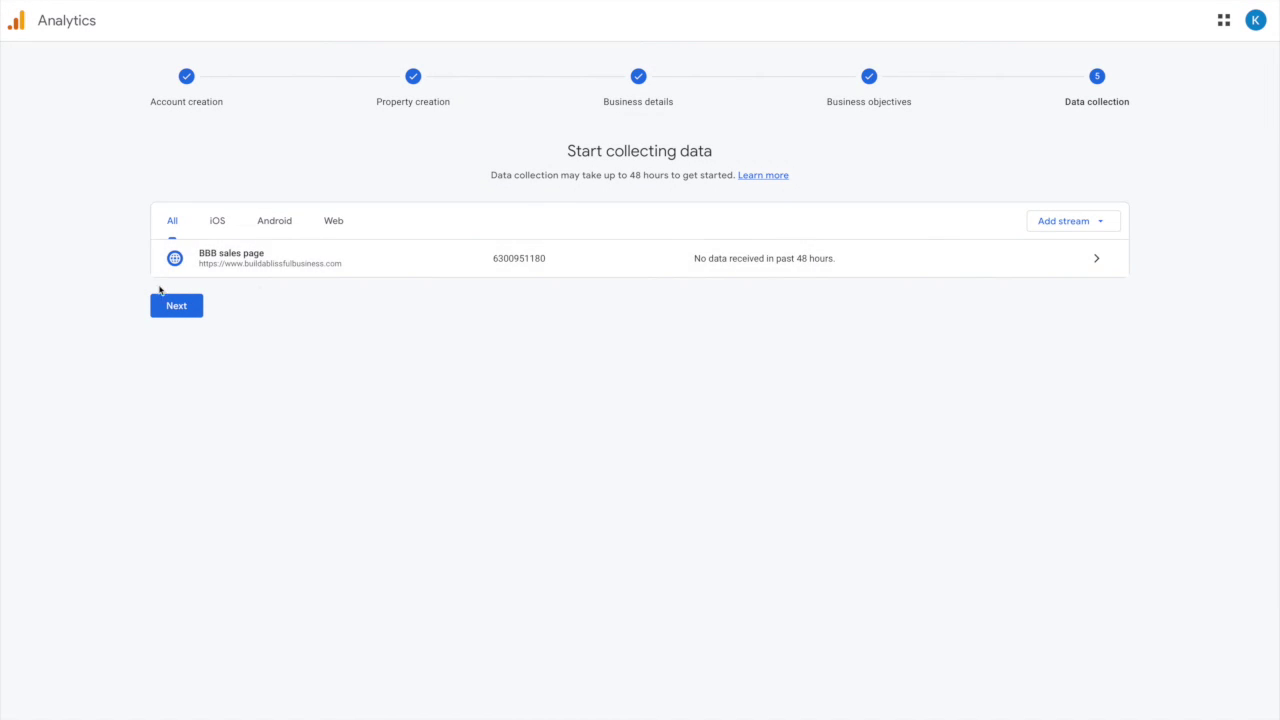
left_click(1104, 224)
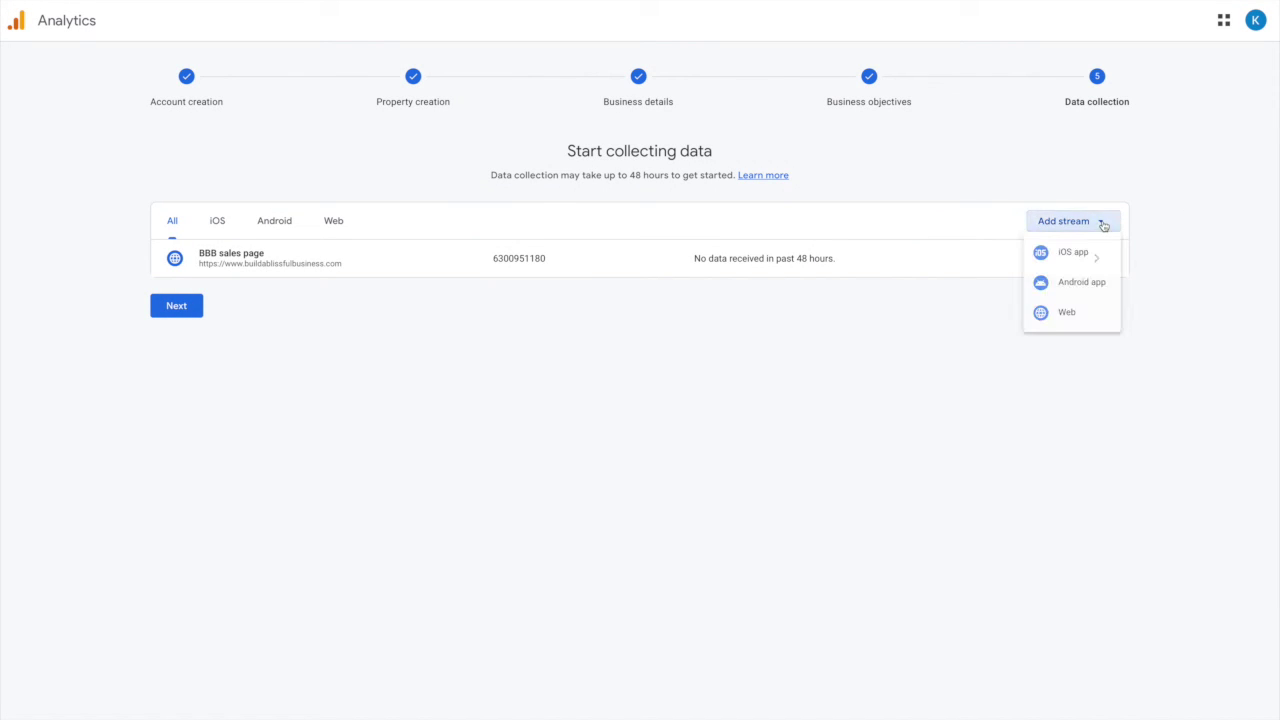
left_click(1075, 326)
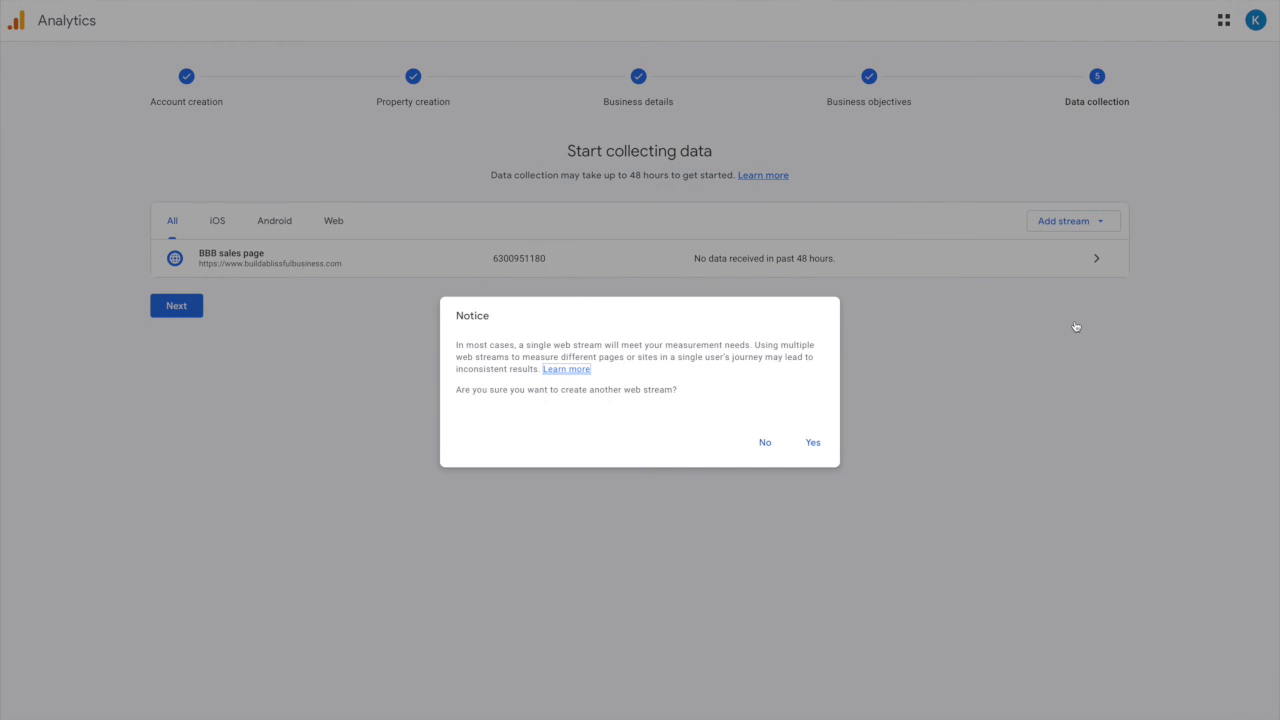
left_click(813, 443)
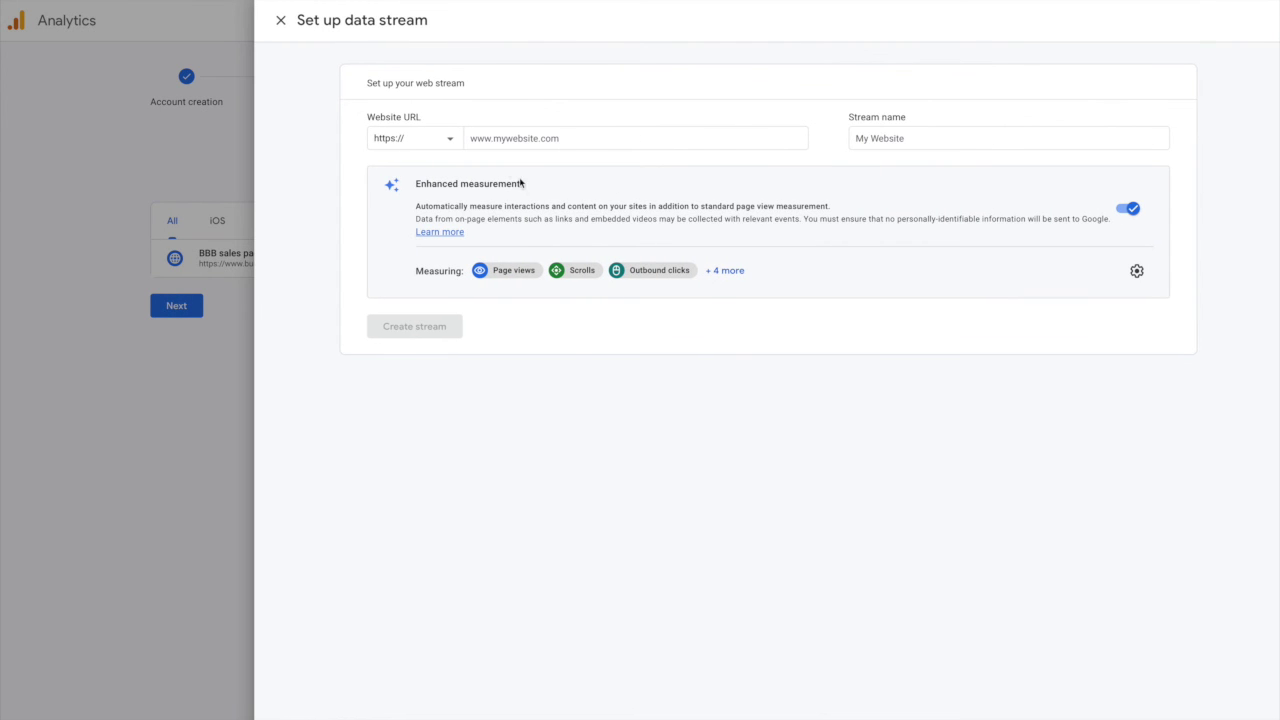
left_click(553, 140)
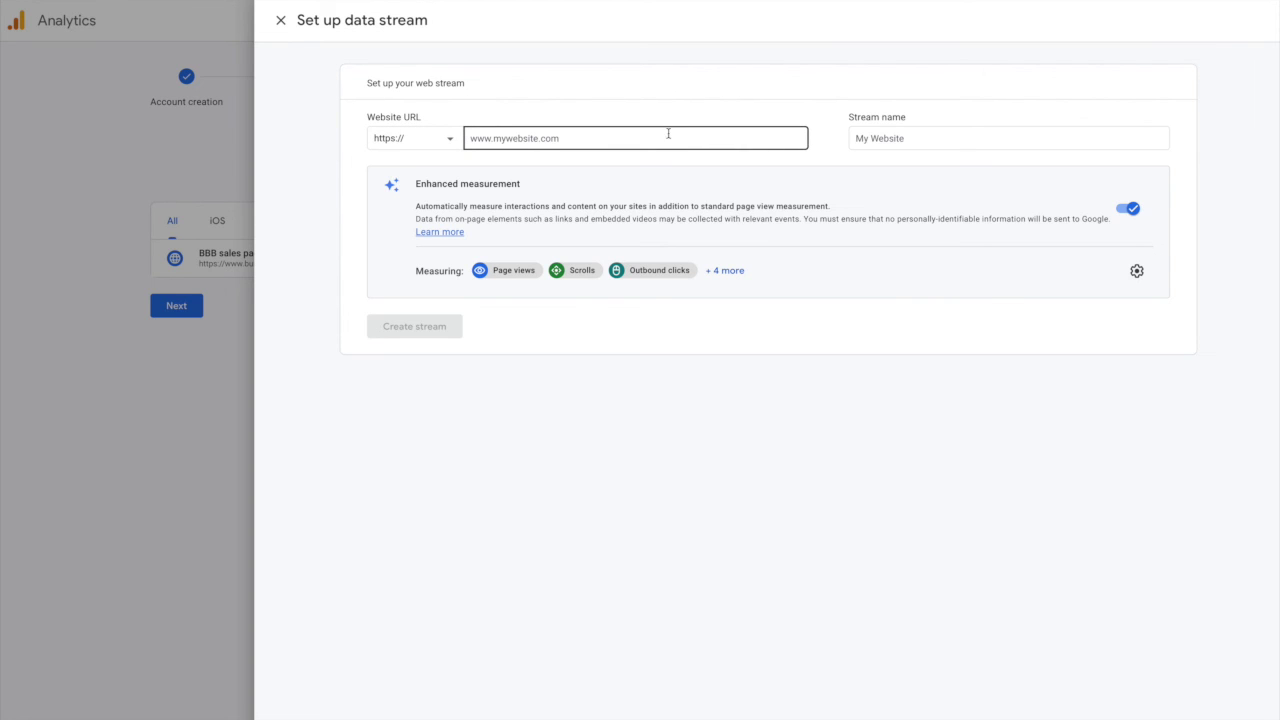
left_click(276, 20)
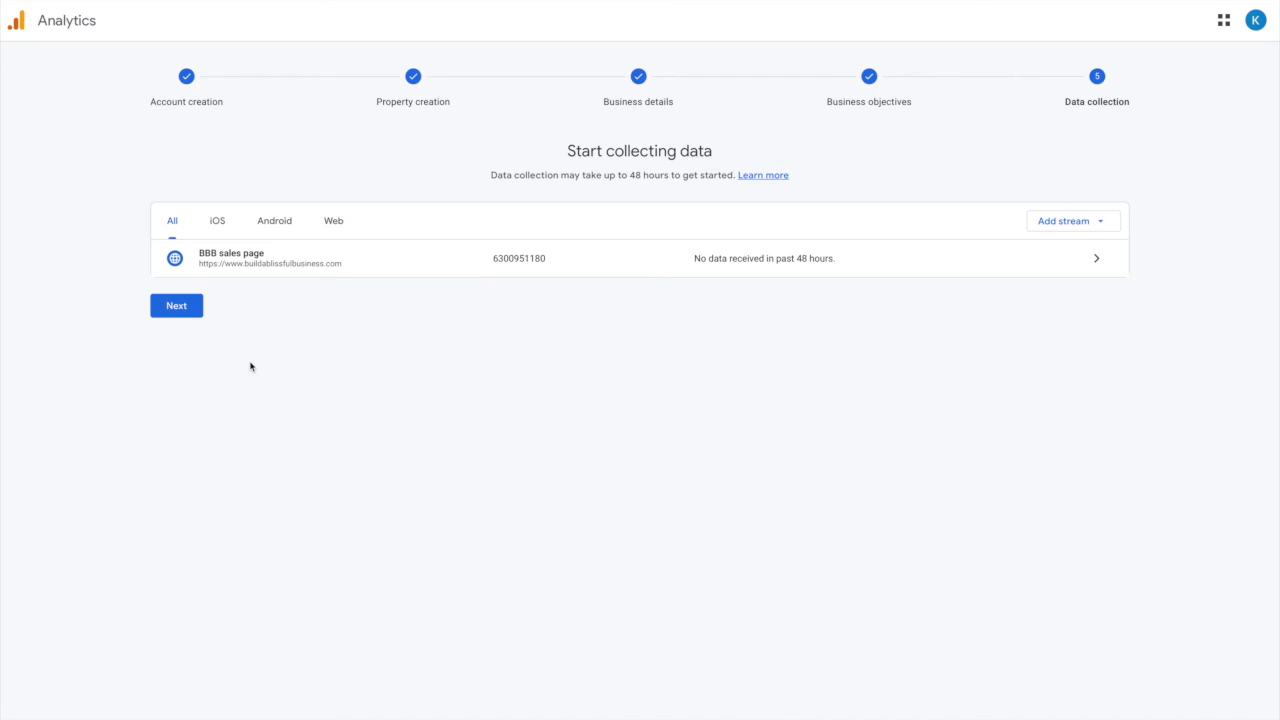